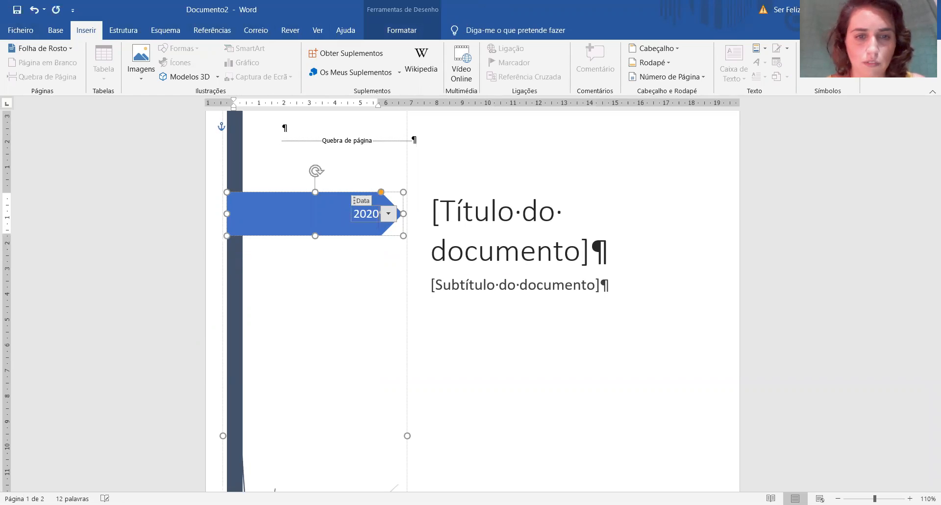
Fill in the cover page title as "Sites Profissionais de Educação".
left_click(445, 219)
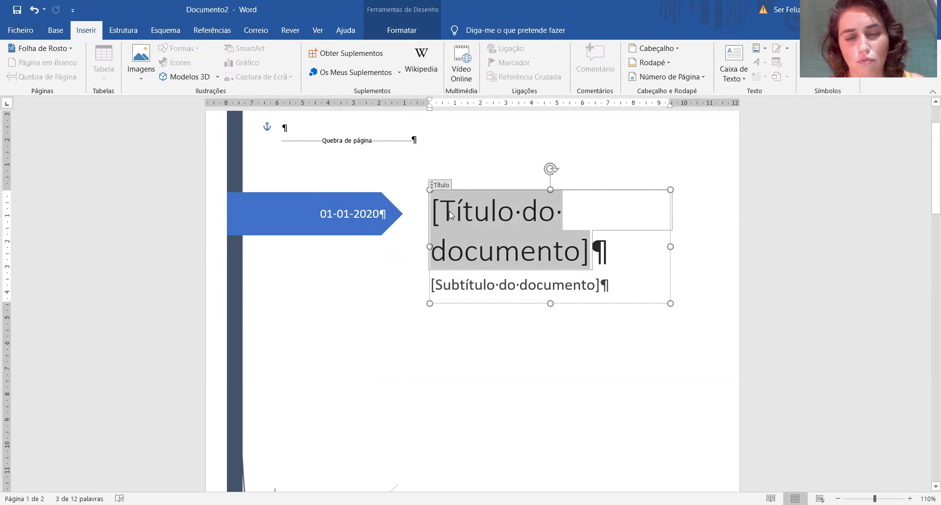
type("Sites ")
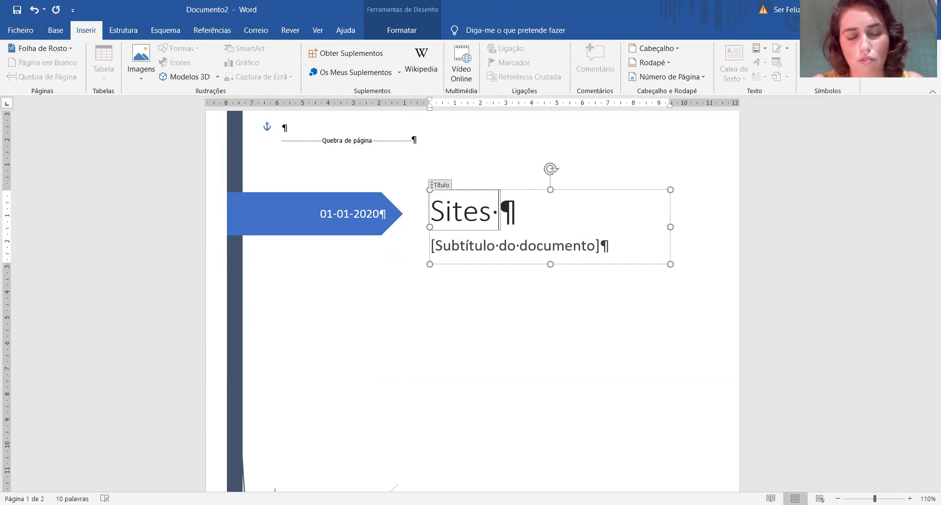
type("Profiss")
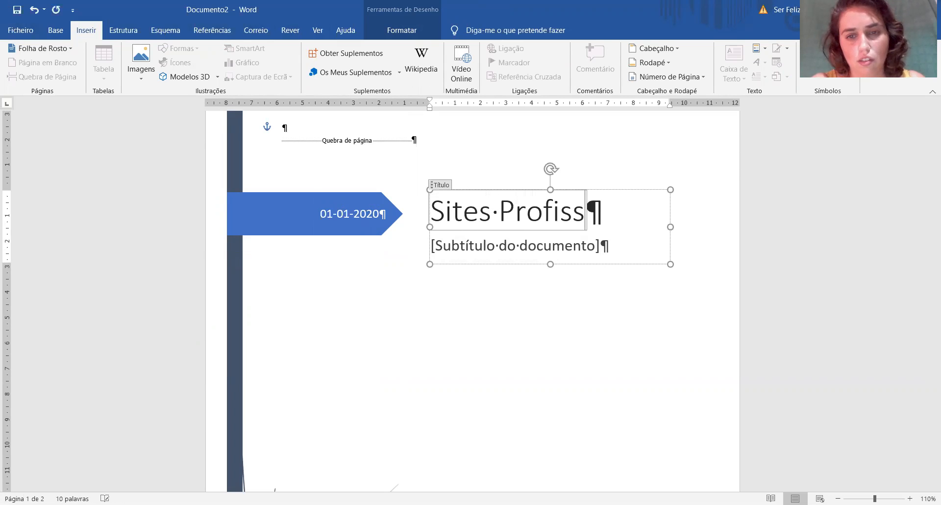
type("ionais de Educação")
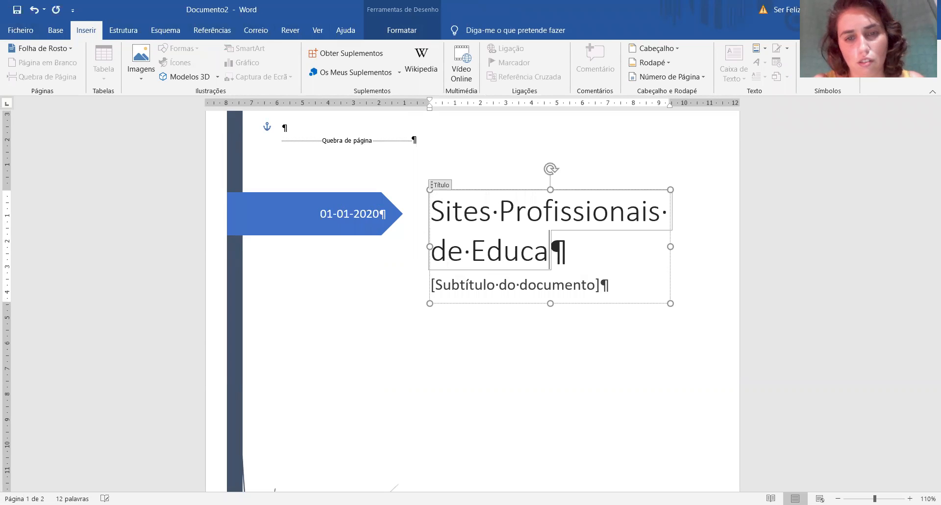
Fill in the cover page subtitle as "Movimento da Escola Moderna".
left_click(471, 282)
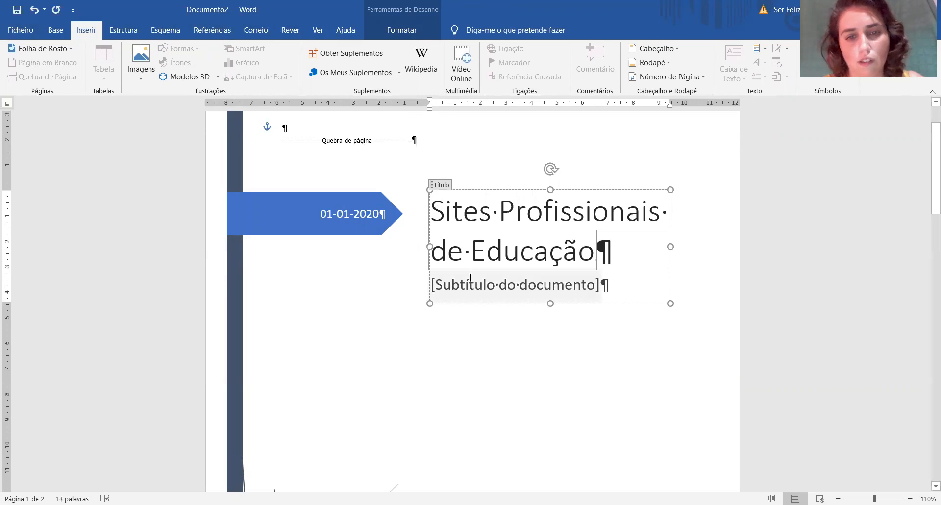
type("Moviment")
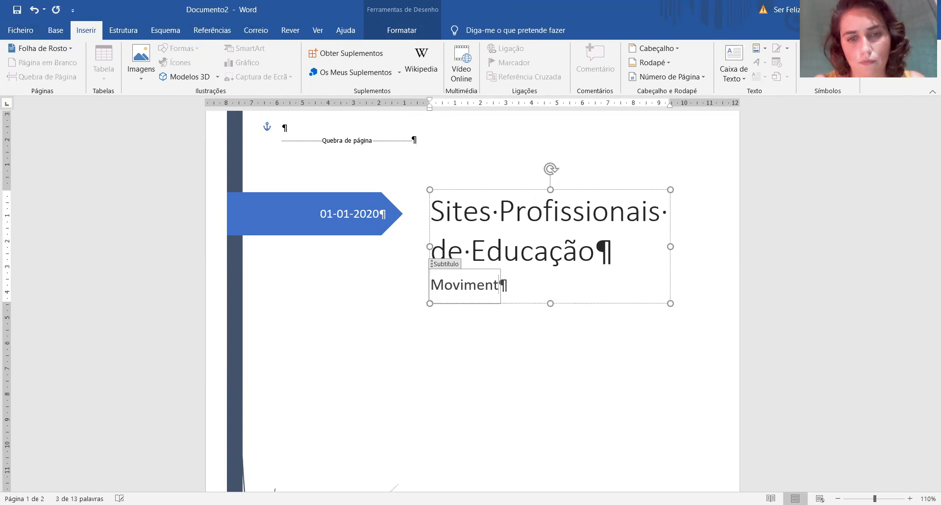
type("o da Escola Moderna")
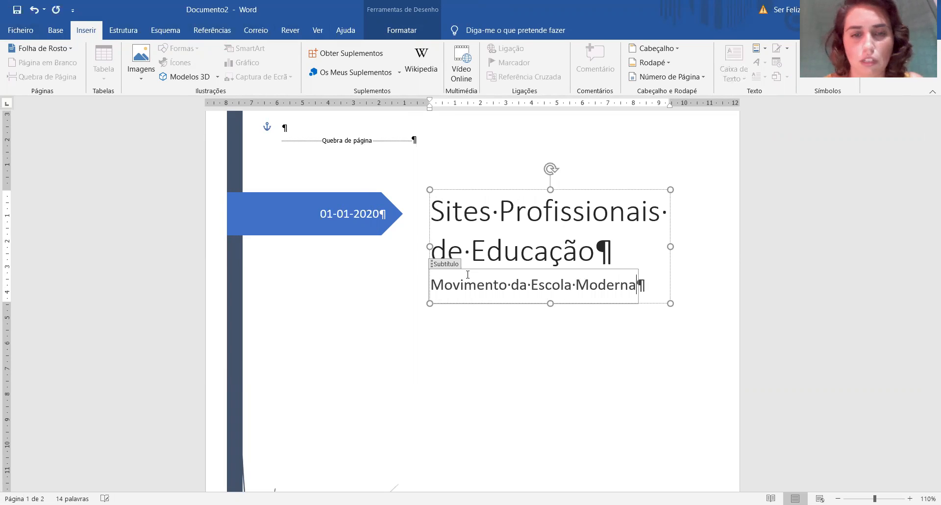
Replace the author entry near the bottom of the cover page with the author's full name.
scroll(443, 273, "down", 10)
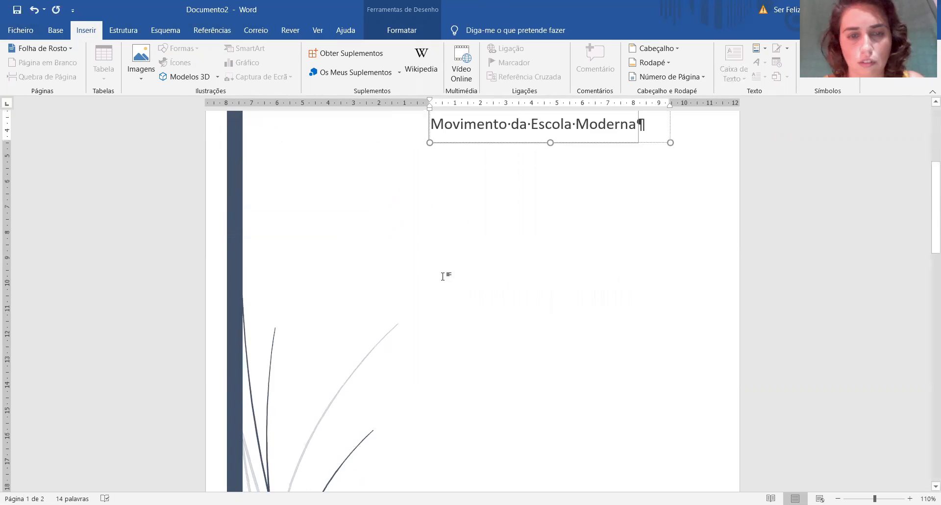
left_click(460, 280)
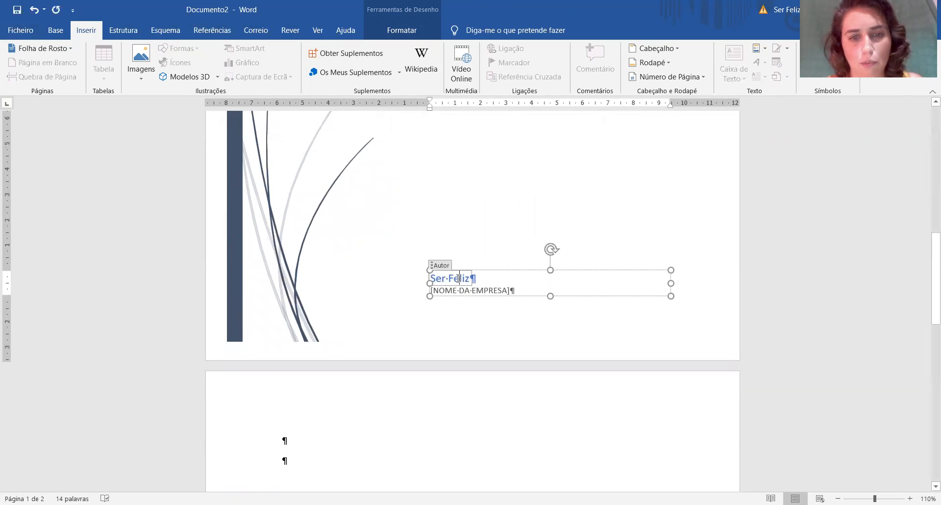
left_click_drag(436, 278, 472, 280)
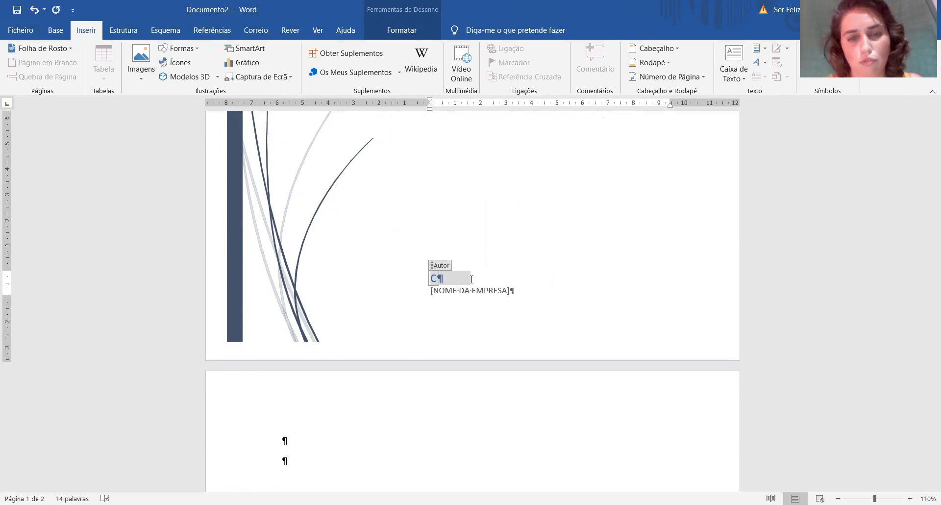
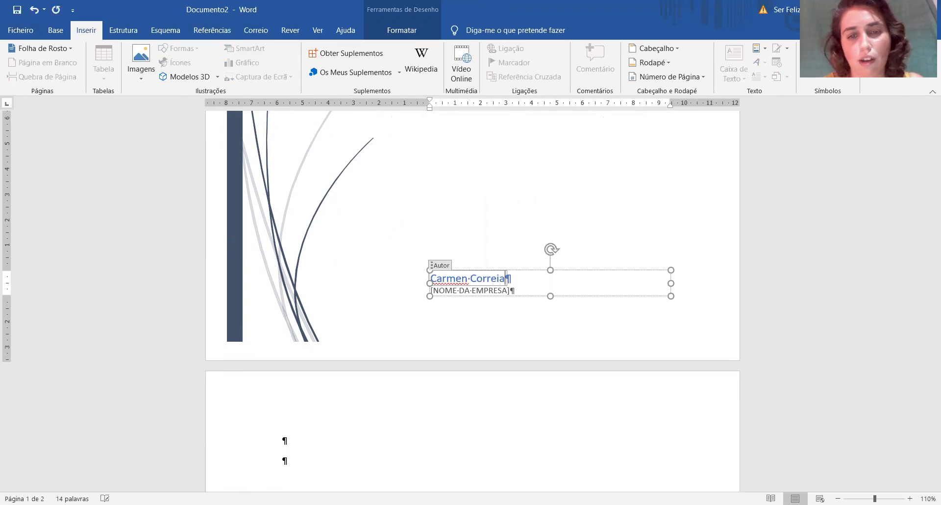
Fill in the company name placeholder on the cover page with "ESCOLA FREI LUIS DE SOUSA".
left_click(456, 291)
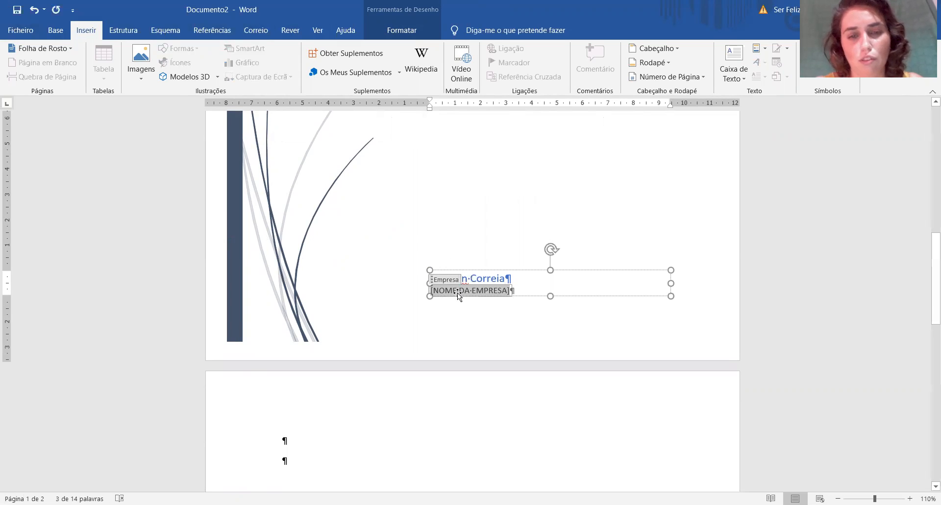
type("ESCOLA")
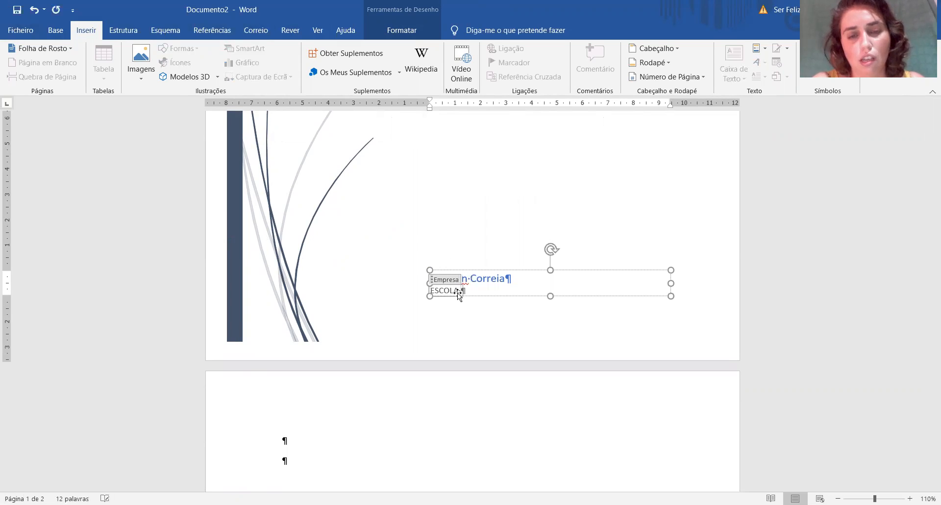
type(" FREI")
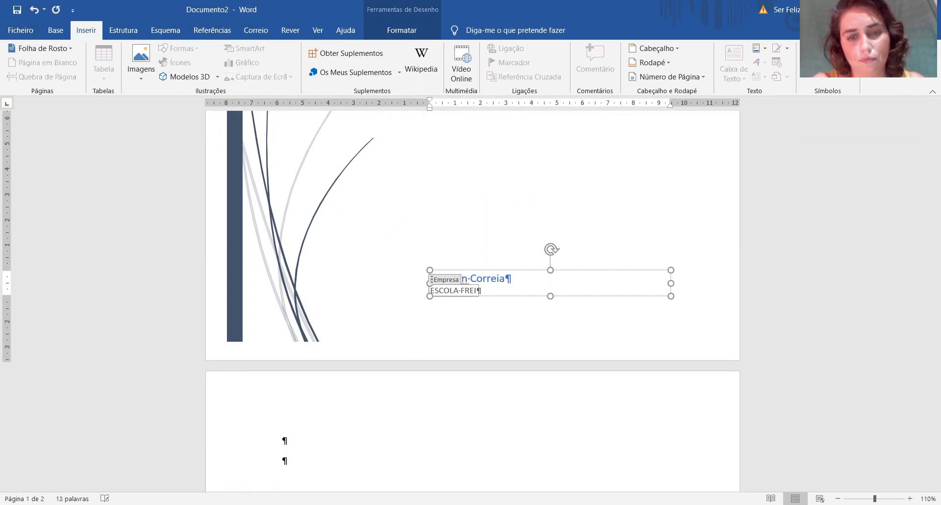
type(" LUIS D")
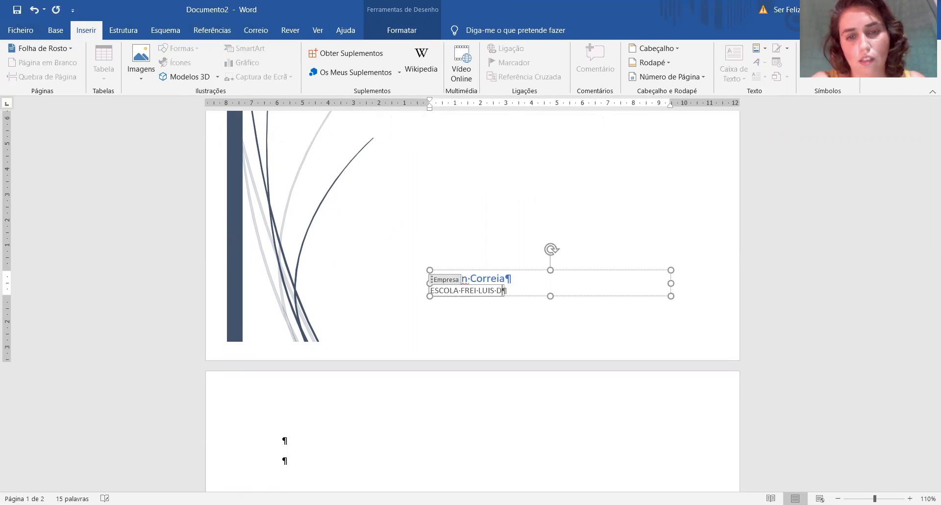
type("E SOUSA")
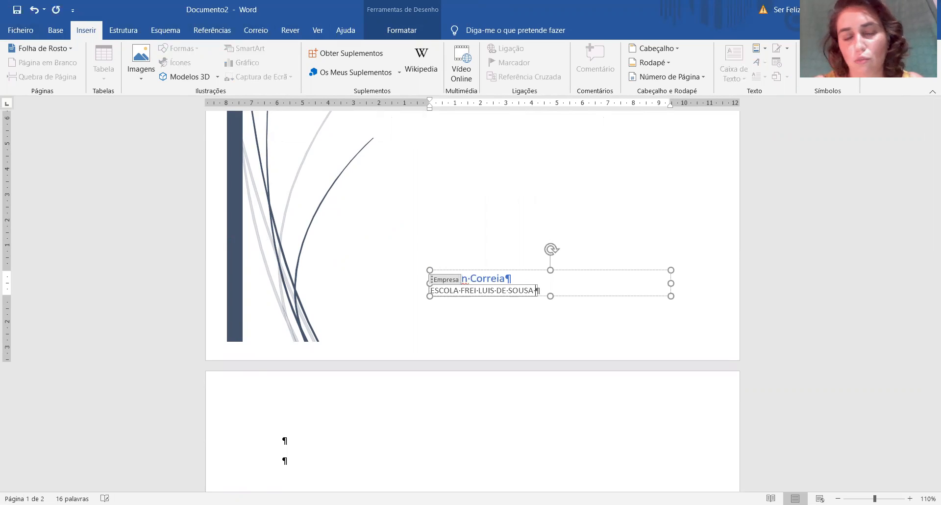
Write the heading "Índice" on the first line of the second page, followed by a new line.
scroll(435, 261, "down", 4)
left_click(330, 250)
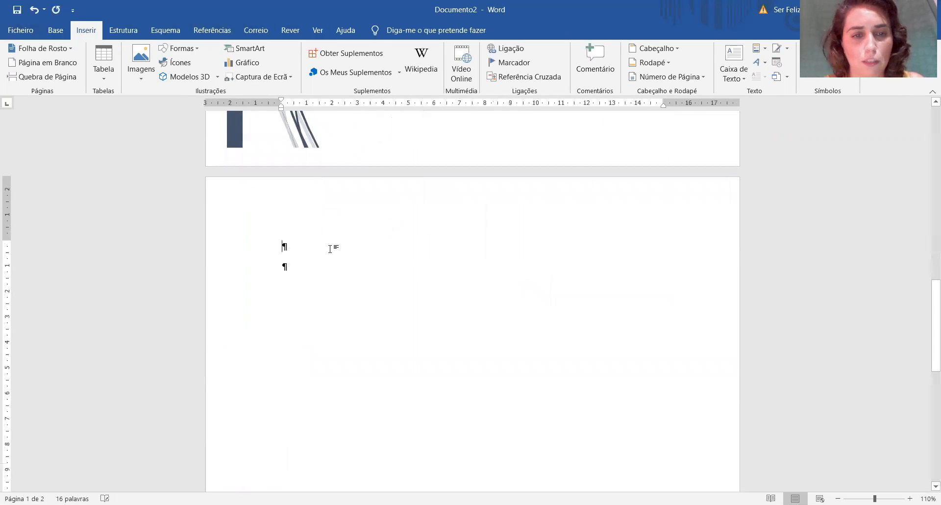
type("ìndice")
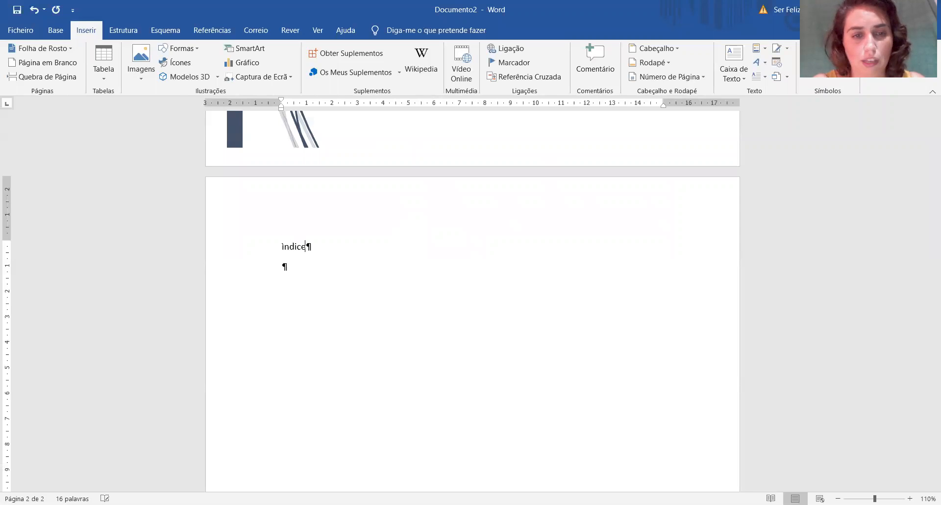
key("BackSpace")
key("BackSpace")
key("BackSpace")
key("BackSpace")
key("BackSpace")
key("BackSpace")
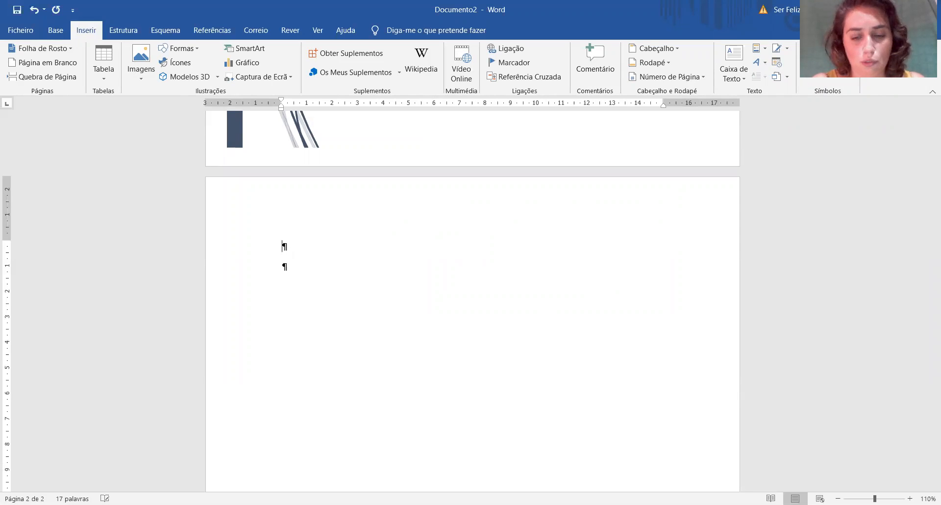
type("Índice")
key("Return")
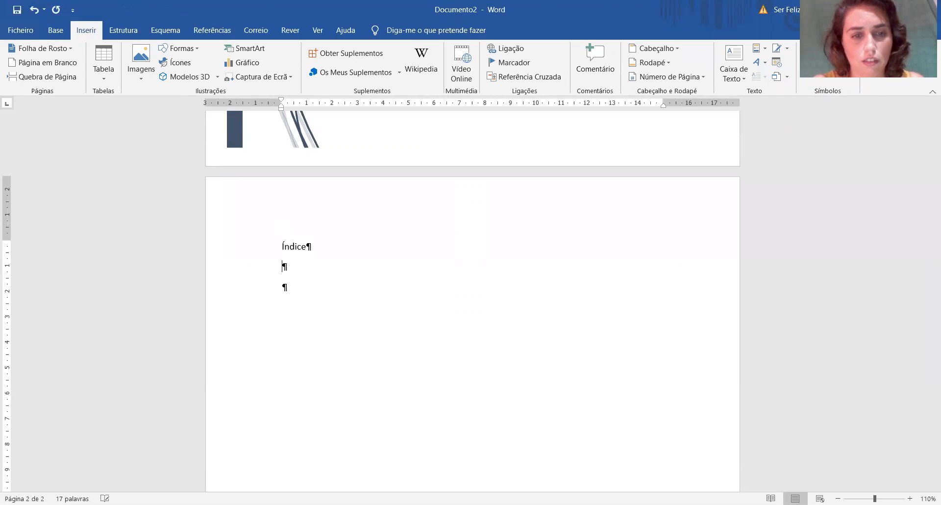
Format the "Índice" heading in Century Gothic, 14 pt, blue and bold.
left_click(260, 245)
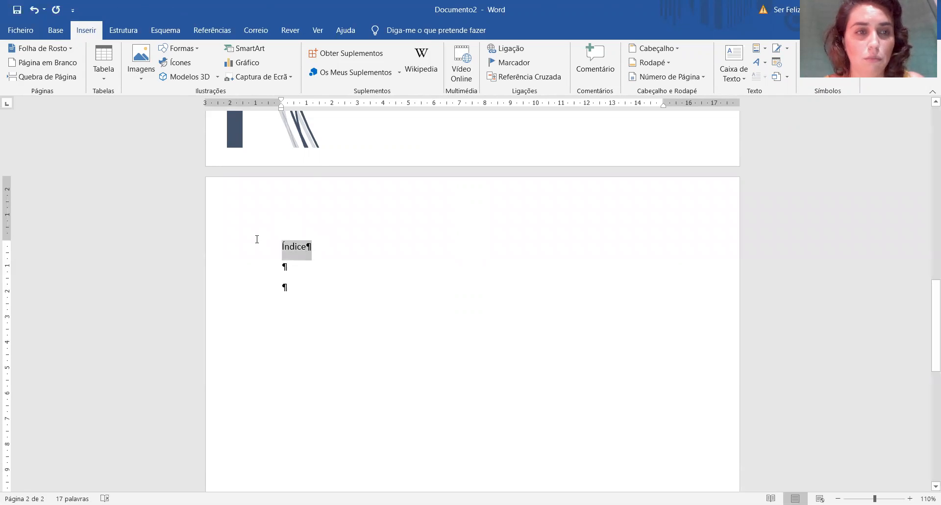
left_click(55, 31)
left_click(163, 54)
type("Century Goth")
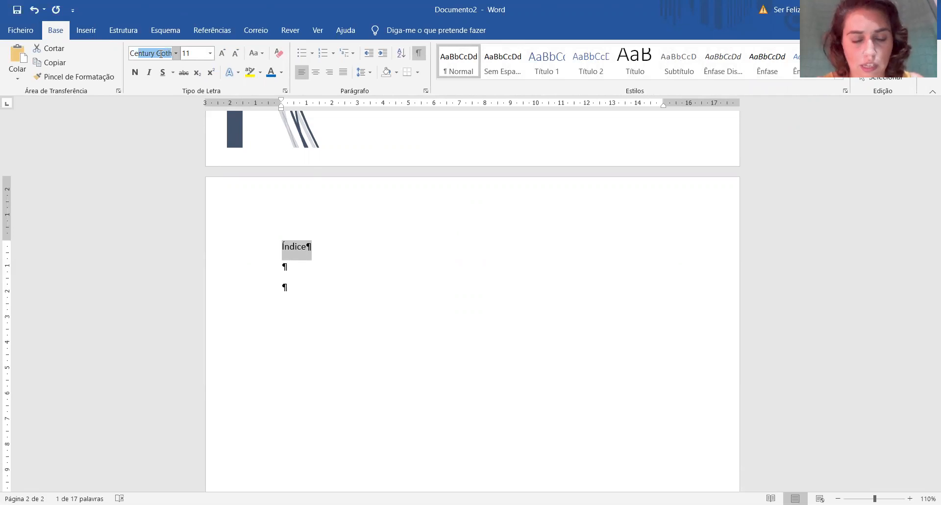
key("Return")
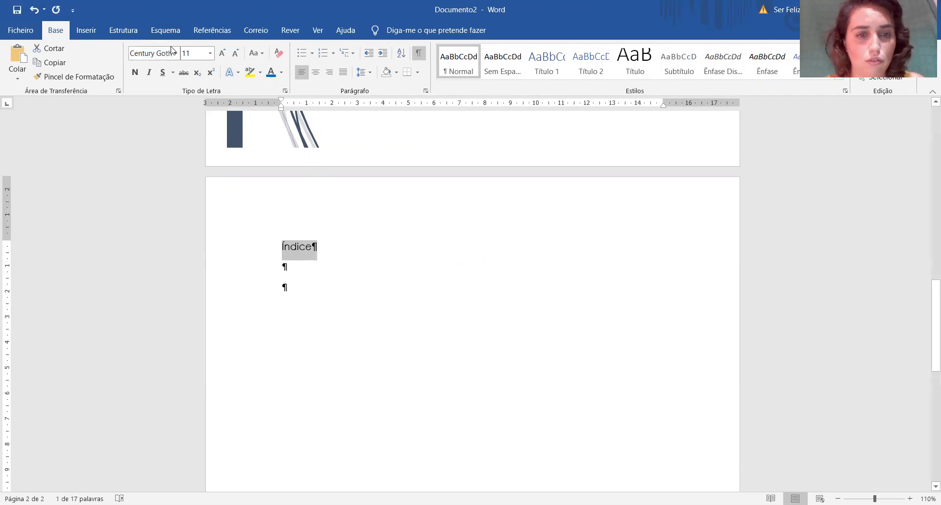
left_click(223, 55)
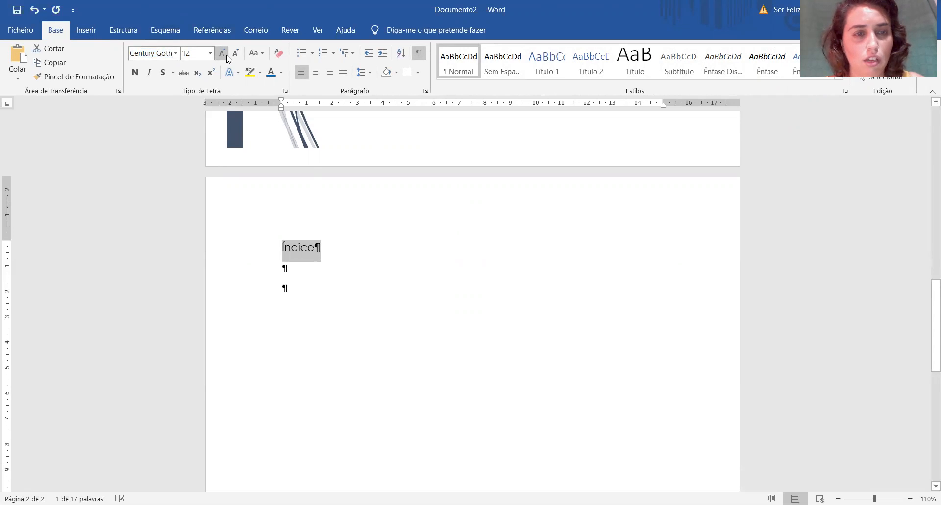
left_click(224, 55)
left_click(271, 72)
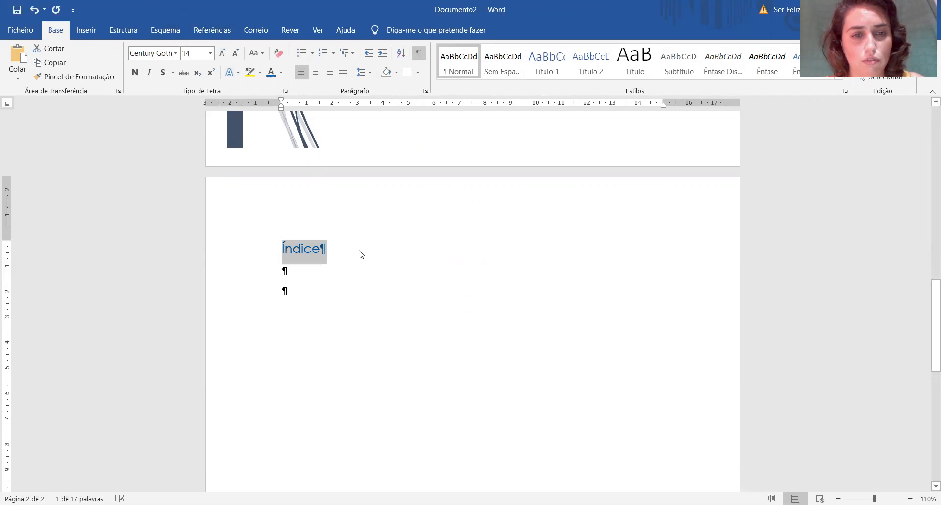
left_click(135, 72)
Add two empty lines below the "Índice" heading and hide the document's paragraph marks.
left_click(351, 243)
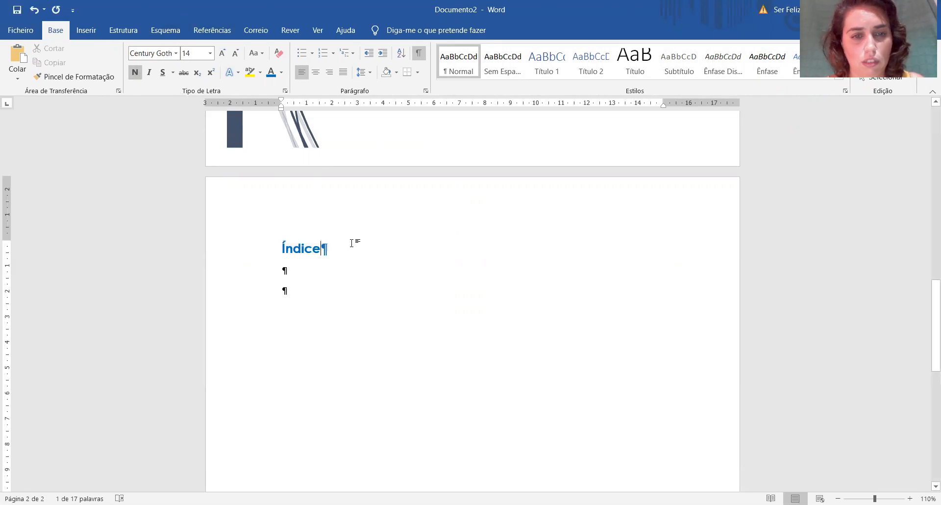
key("Return")
key("Return")
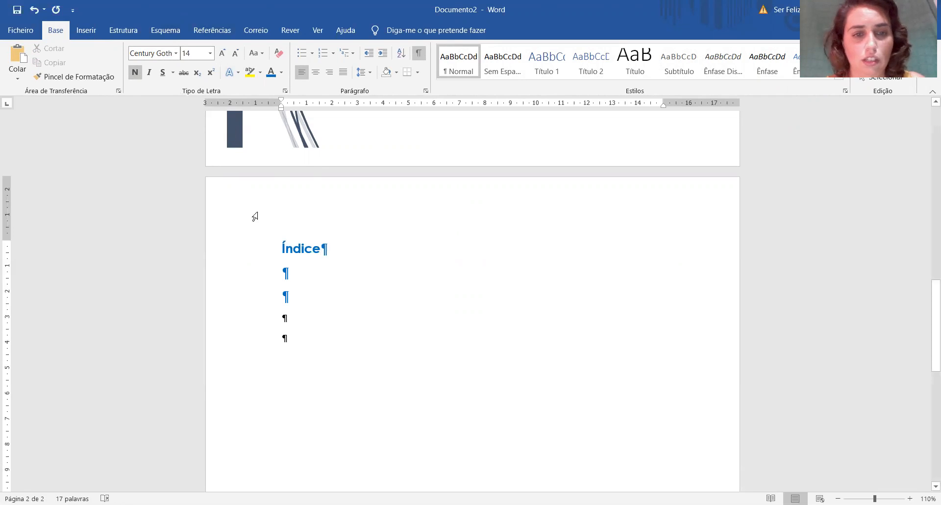
left_click_drag(271, 247, 340, 257)
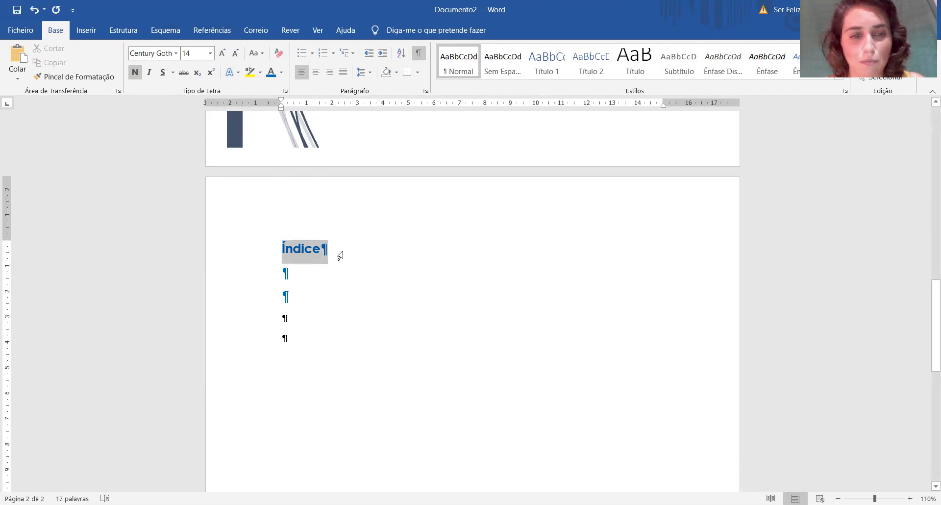
left_click(419, 53)
Set the "Índice" heading to Comic Sans MS at 14 pt.
left_click(327, 251)
left_click_drag(326, 251, 273, 242)
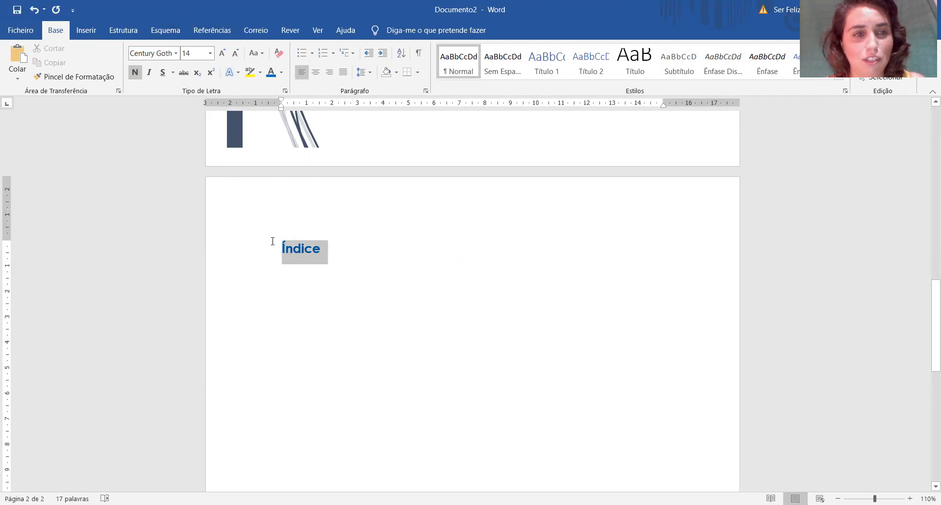
left_click(209, 53)
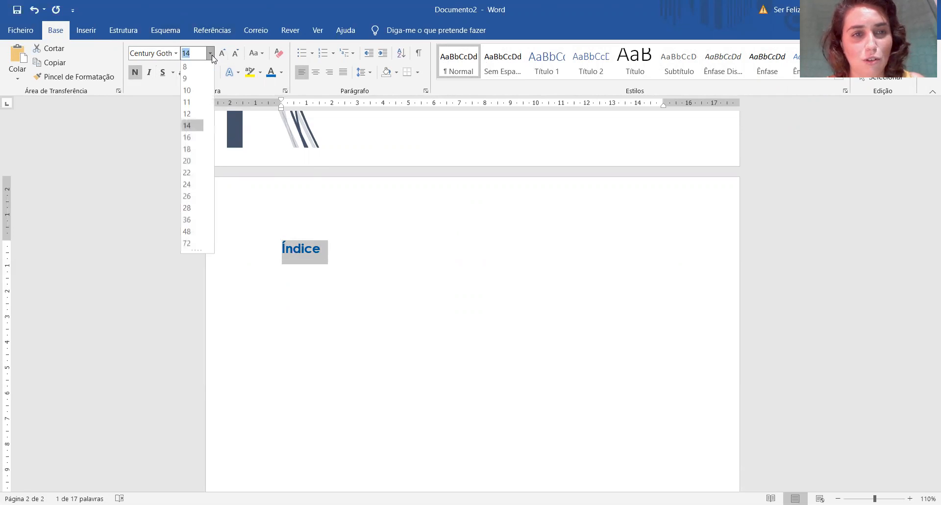
left_click(195, 126)
left_click(176, 53)
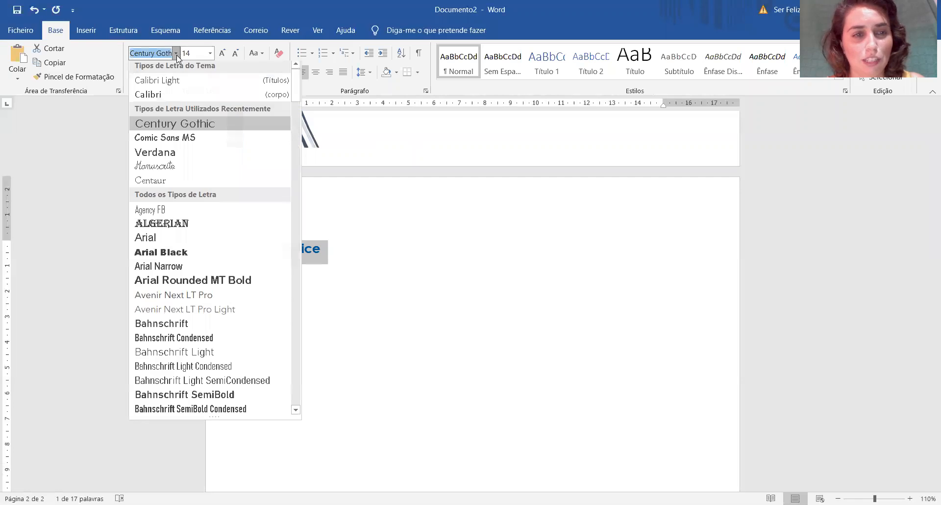
scroll(201, 309, "down", 7)
scroll(196, 255, "up", 8)
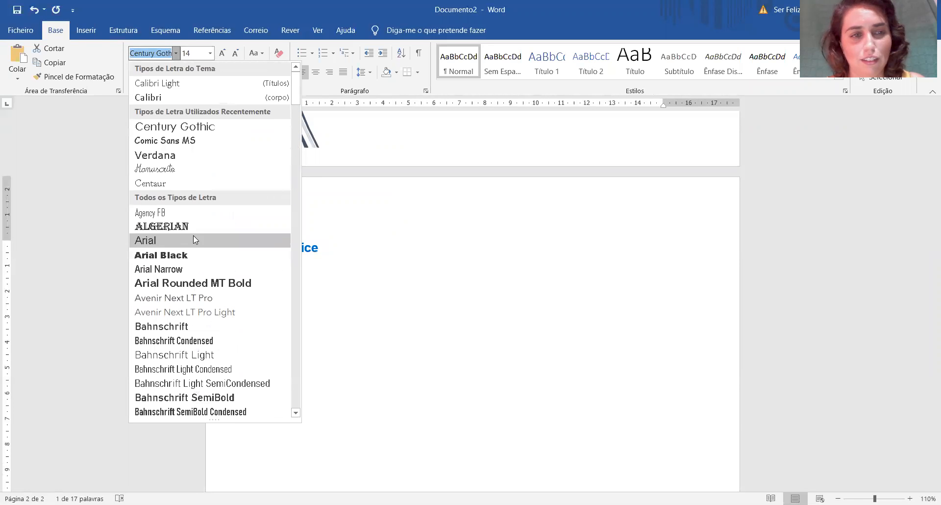
left_click(156, 141)
left_click(336, 247)
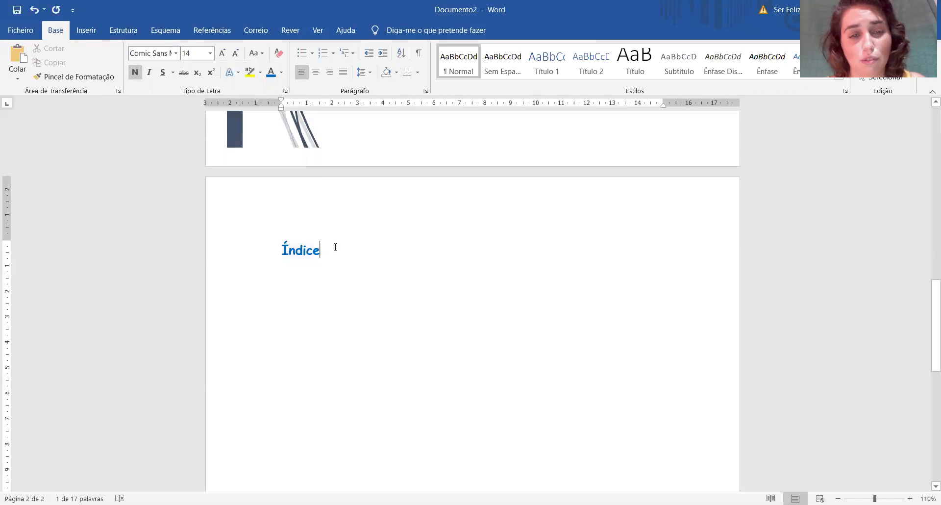
Add another new line below the "Índice" heading.
triple_click(301, 247)
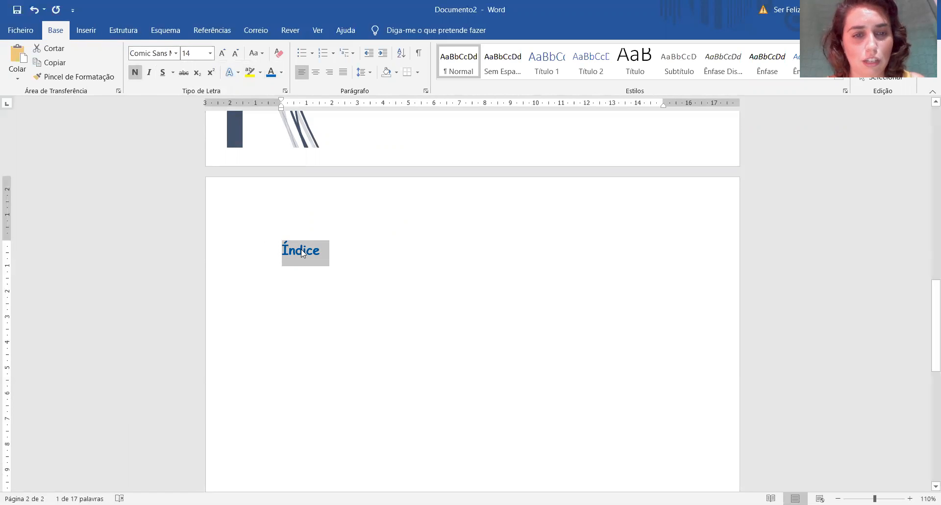
left_click(338, 251)
key("Return")
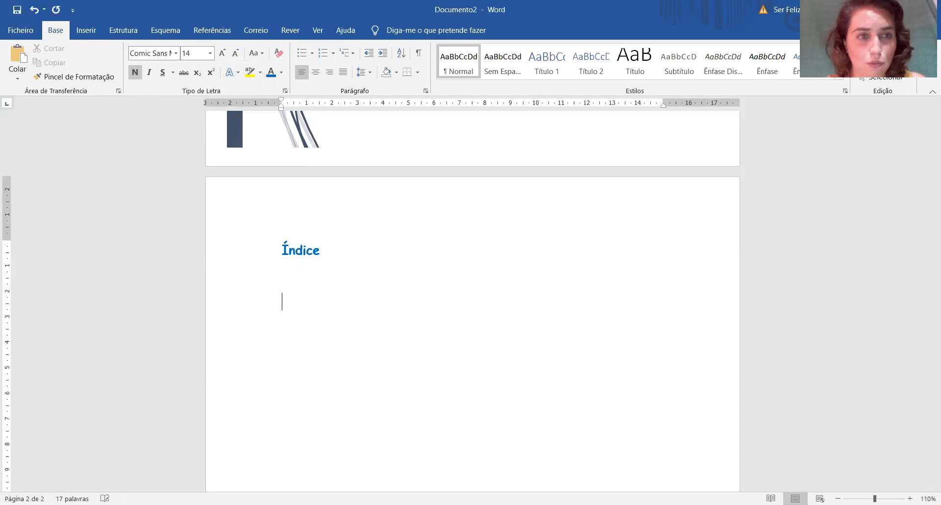
Insert an automatic table of contents below the "Índice" heading and dismiss the notice about title styles.
left_click(196, 28)
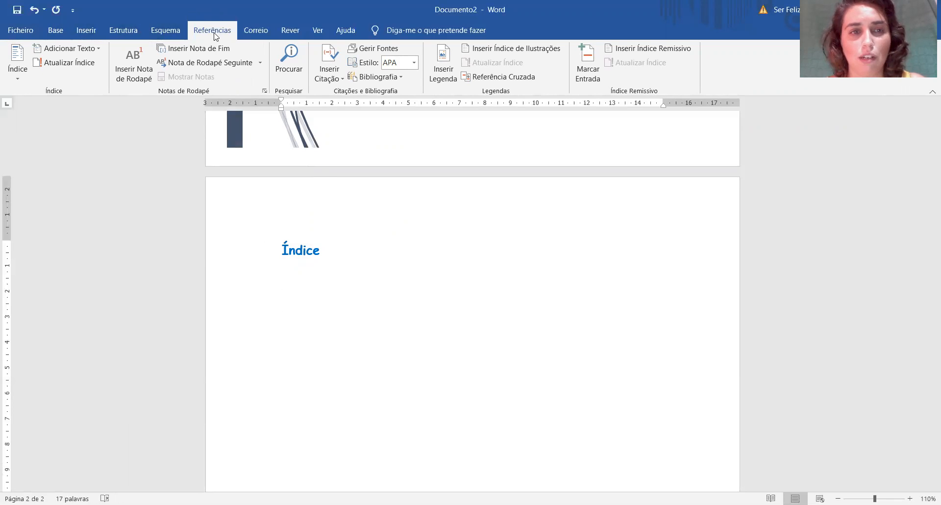
left_click(16, 80)
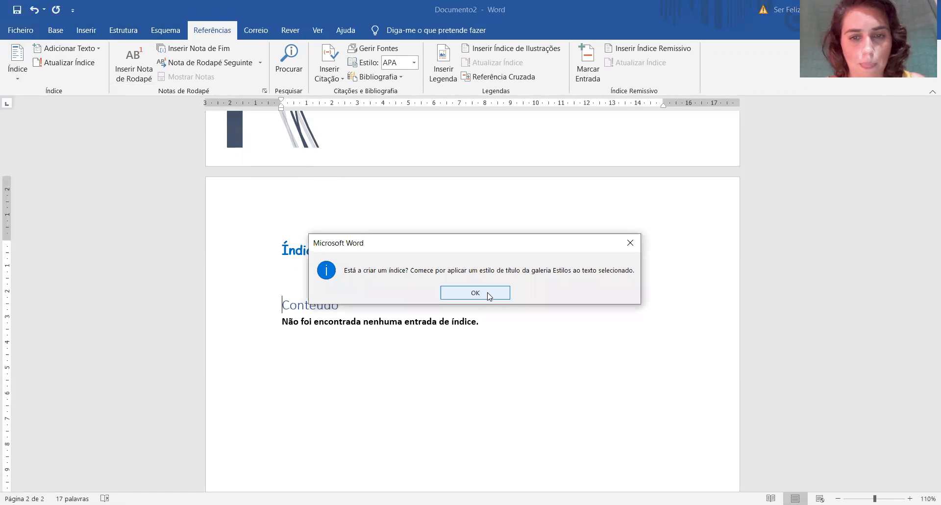
left_click(488, 295)
Add empty lines below the table of contents down to a new page and enter the line "Sites" there.
key("Return")
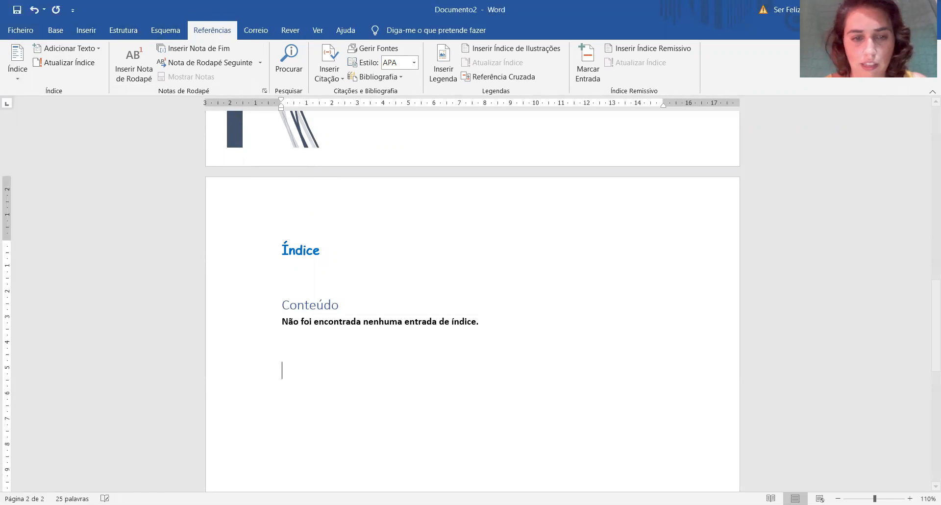
key("Return")
key("Return")
key("Return")
key("Return")
key("Return")
key("Return")
key("Return")
key("Return")
key("Return")
key("Return")
key("Return")
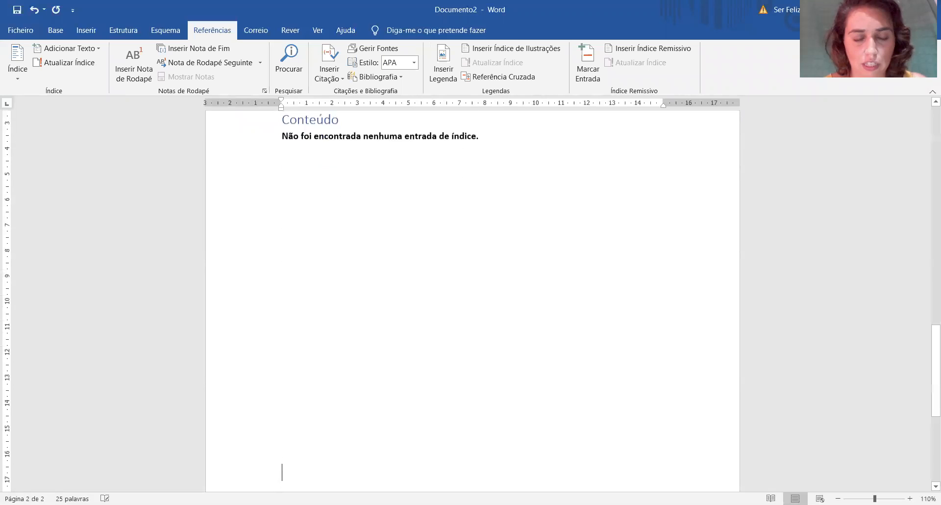
key("Return")
key("Return")
key("Return")
key("Return")
key("Return")
key("Return")
key("Return")
key("Return")
key("Return")
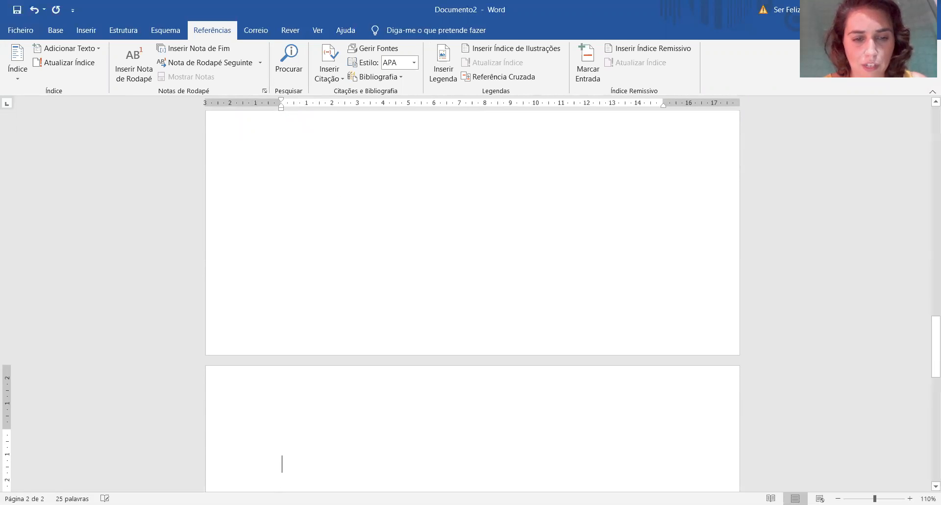
type("Sites")
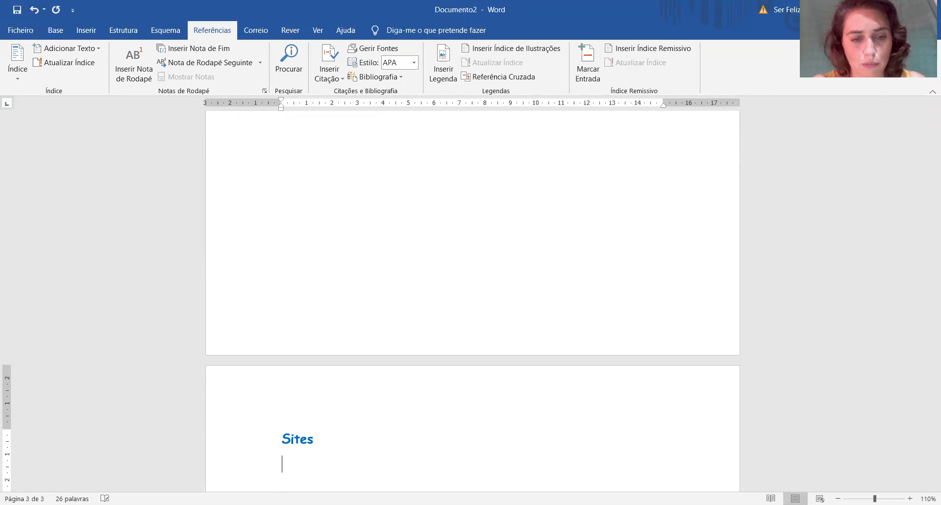
key("Return")
Enter the line "Educação Creche e Educação Pré-Escolar" below "Sites".
type("Educação ")
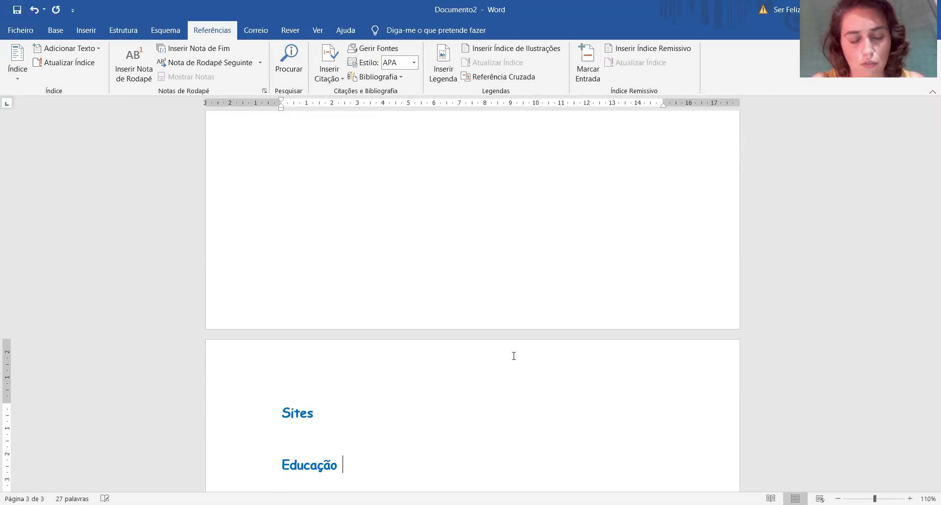
type("Creche")
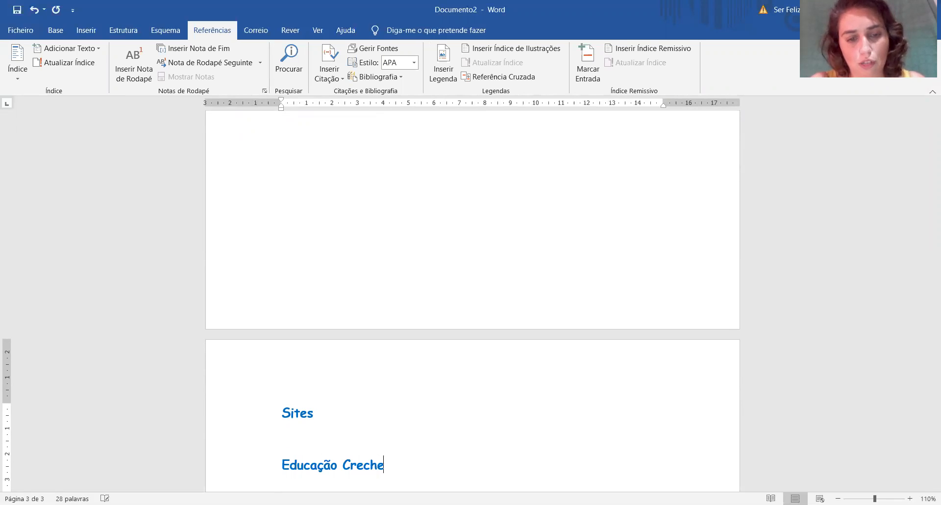
type(" e Educa")
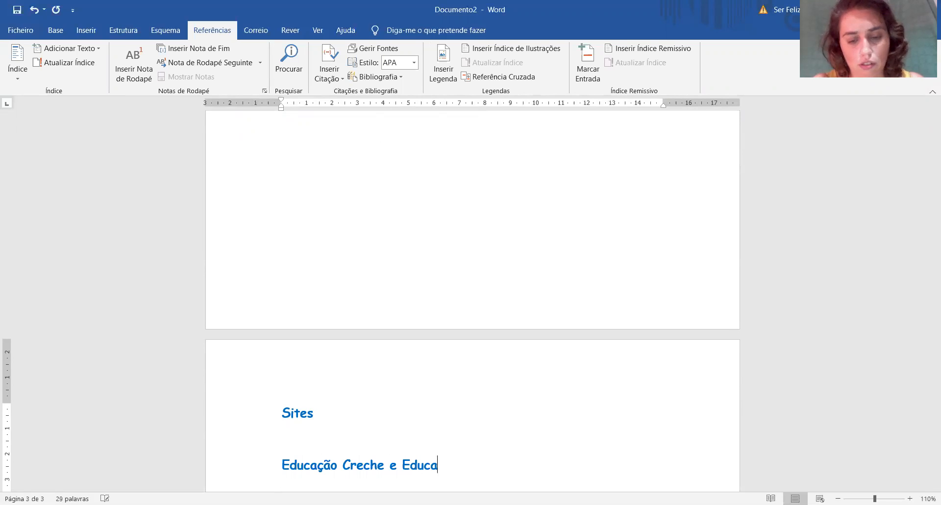
type("ção Pré")
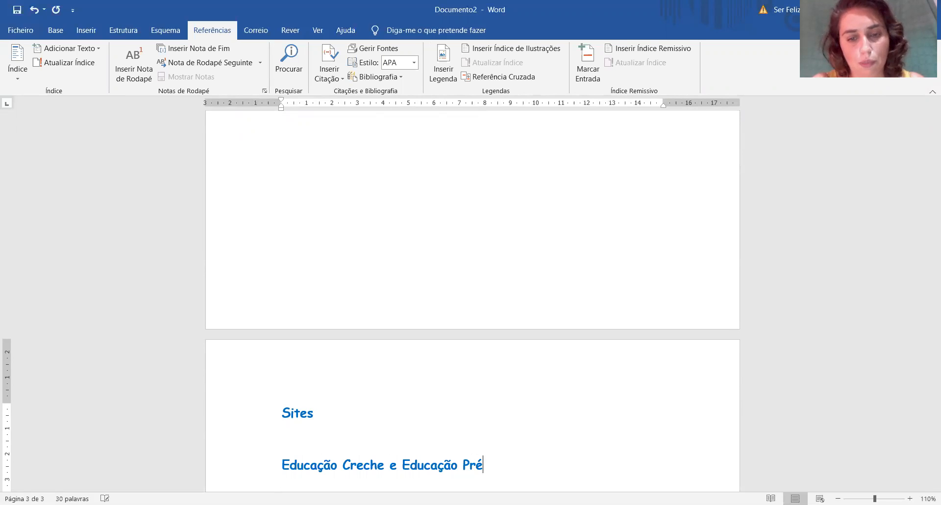
type("-Escolar")
key("Return")
Enter "1.º Ciclo" and "Ensino por disciplinas" as the following two lines.
type("1.º Ciclo")
key("Return")
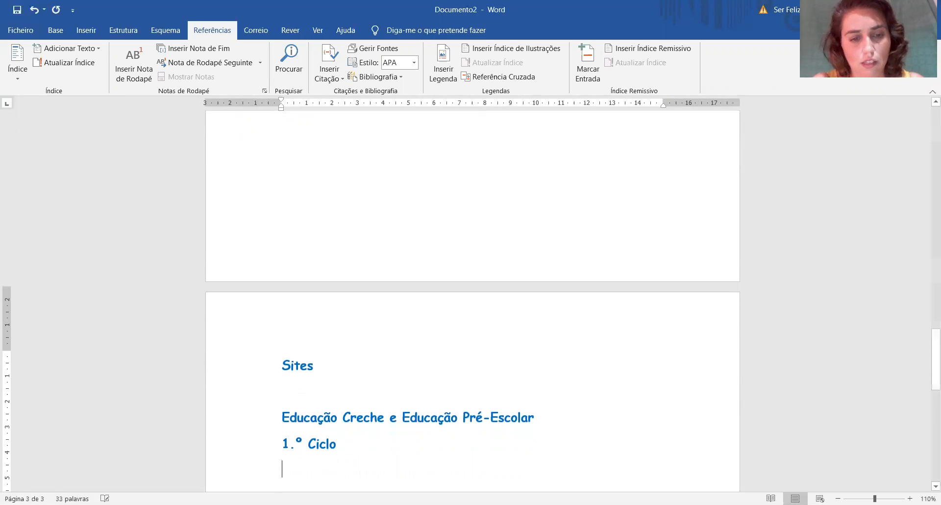
type("Ensino ")
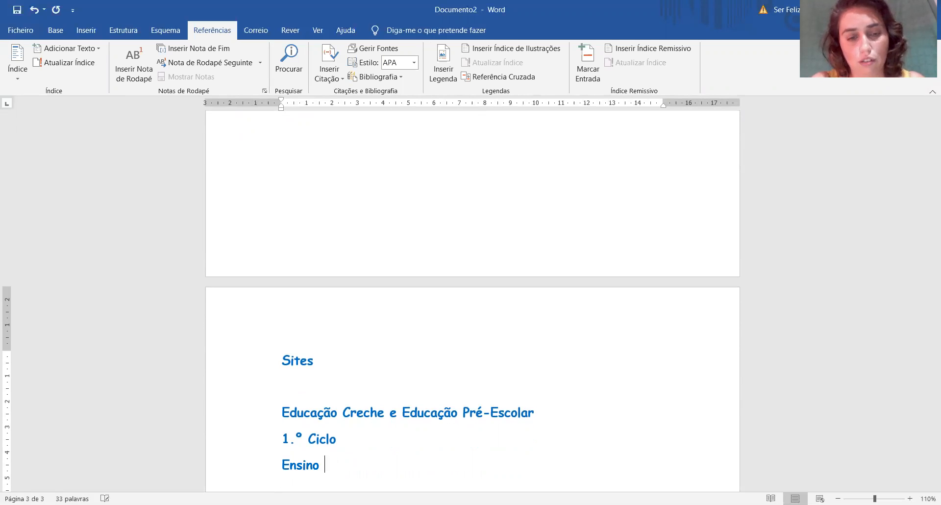
type("por E")
key("BackSpace")
type("di")
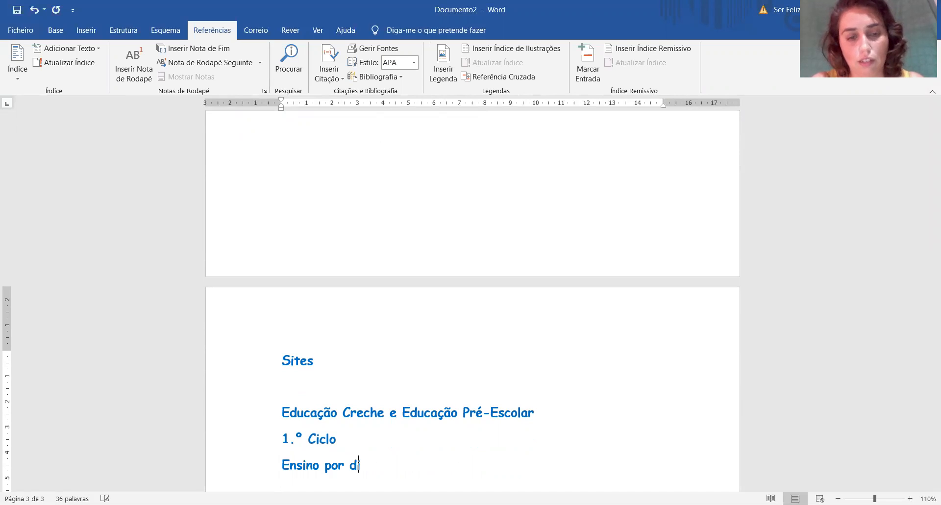
type("sciplina")
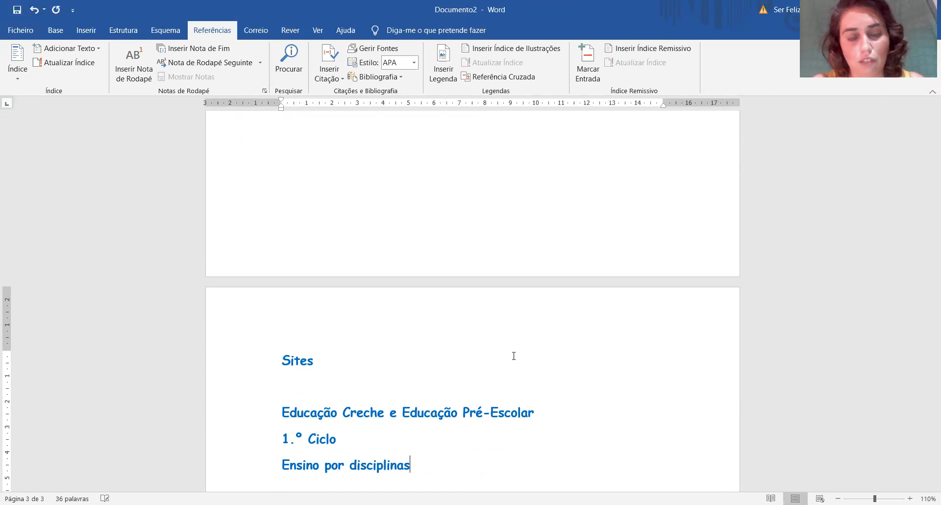
type("s")
Delete the word "Sites" with its line from the third page.
key("shift+Up")
left_click_drag(547, 412, 274, 411)
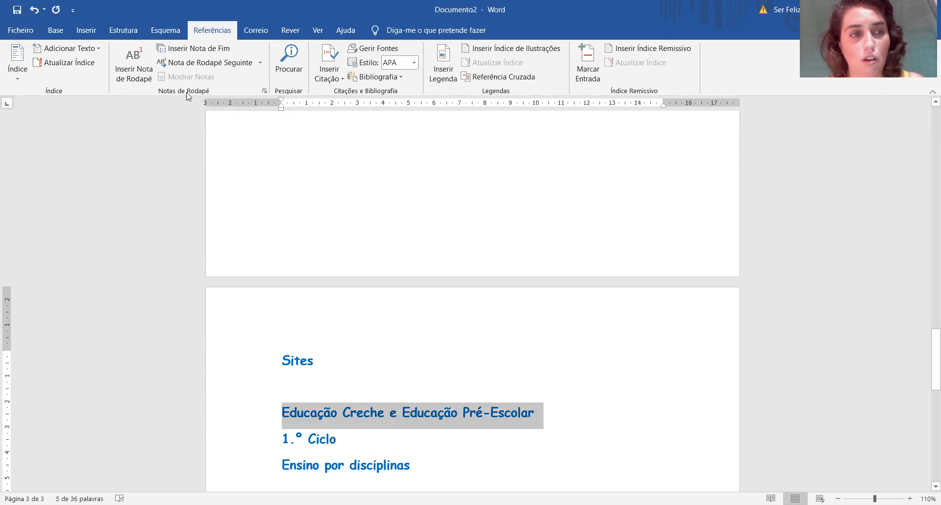
key("Up")
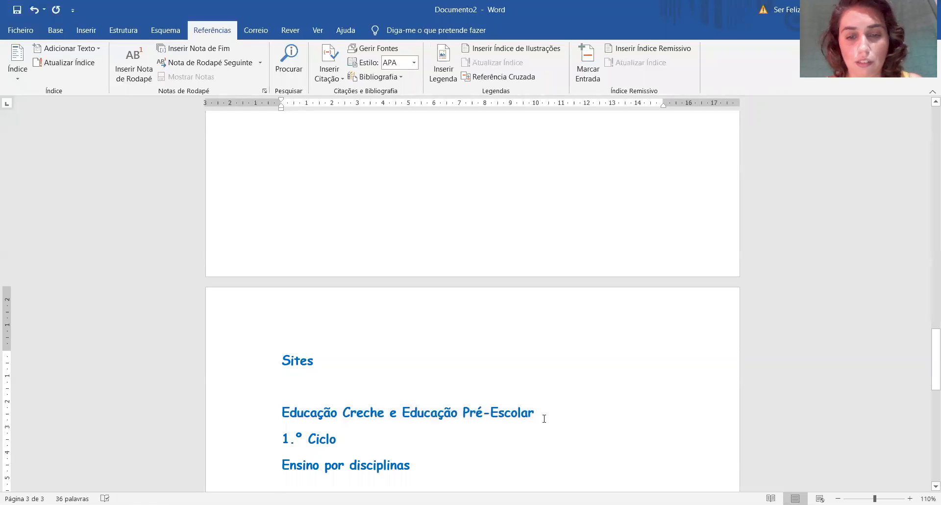
left_click_drag(331, 366, 279, 360)
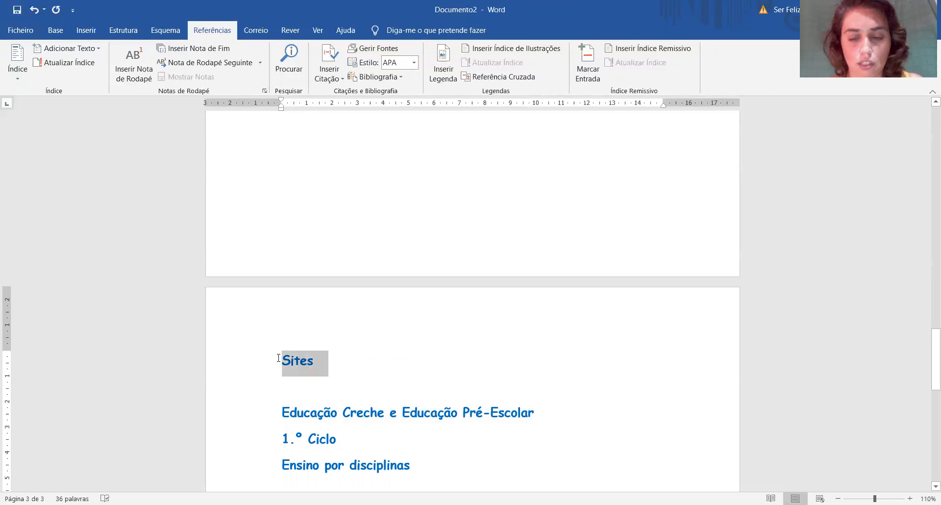
key("Delete")
Mark the "Educação Creche e Educação Pré-Escolar" line as a level 1 entry for the table of contents.
left_click_drag(539, 389, 273, 386)
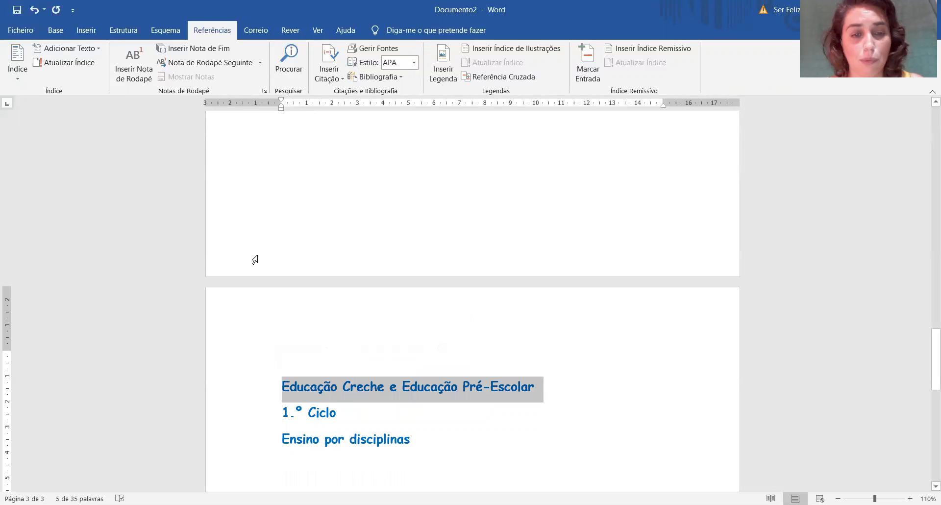
left_click(54, 48)
left_click(56, 79)
left_click(406, 390)
Try to copy the formatting of part of the "Educação Creche e Educação Pré-Escolar" heading onto "1.º Ciclo".
left_click_drag(355, 409, 277, 409)
left_click(505, 390)
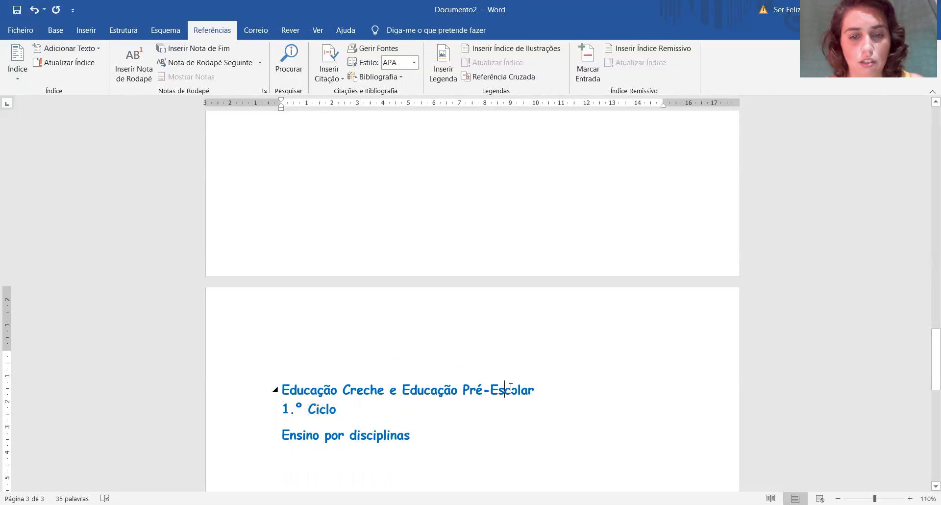
left_click(54, 30)
left_click(410, 390)
left_click_drag(383, 398, 309, 399)
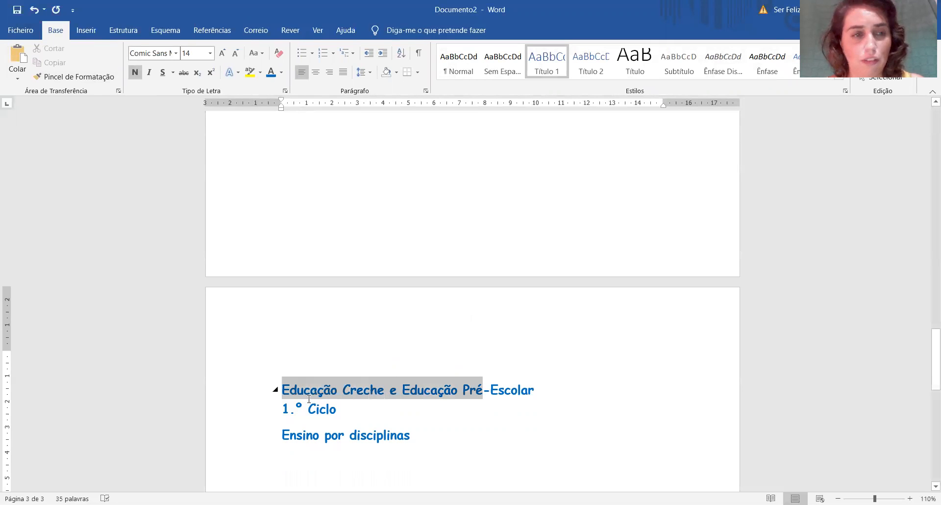
left_click(78, 77)
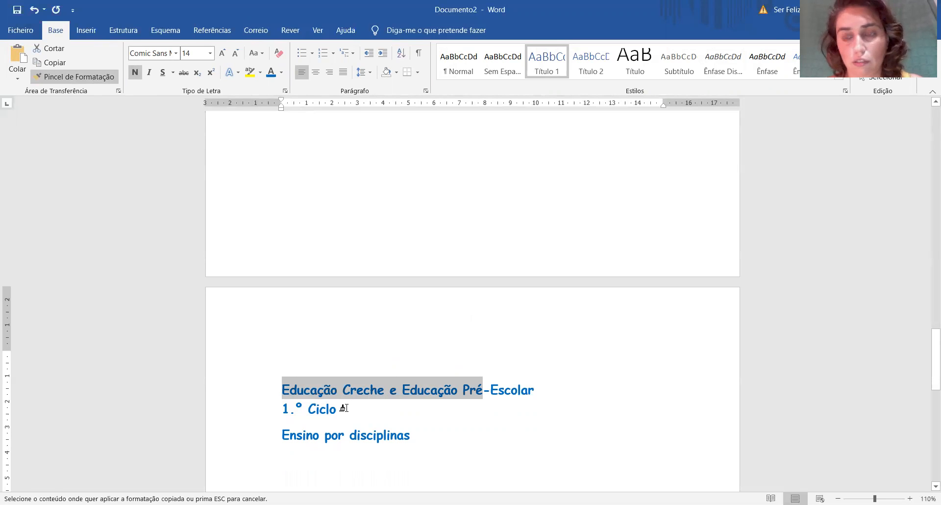
left_click_drag(343, 408, 273, 408)
Copy the formatting of the whole "Educação Creche e Educação Pré-Escolar" heading onto the "1.º Ciclo" line.
left_click_drag(512, 391, 306, 385)
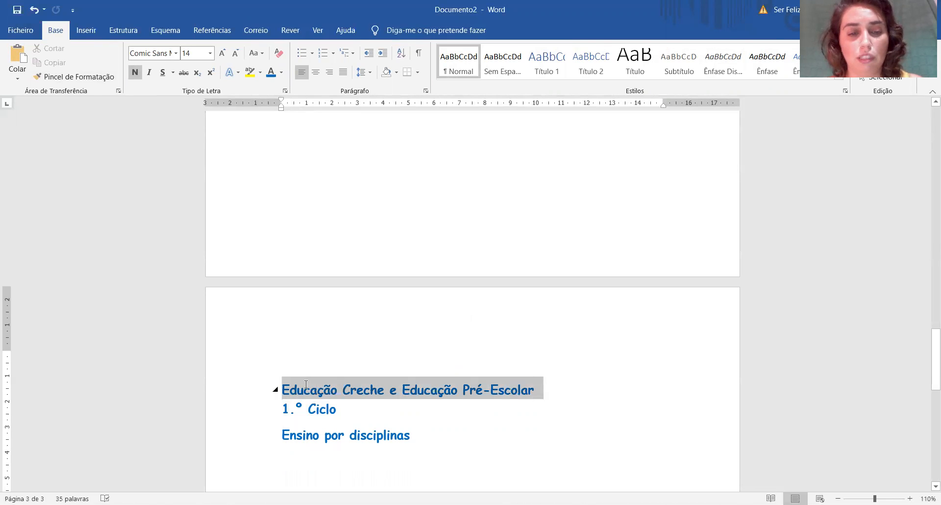
left_click(87, 78)
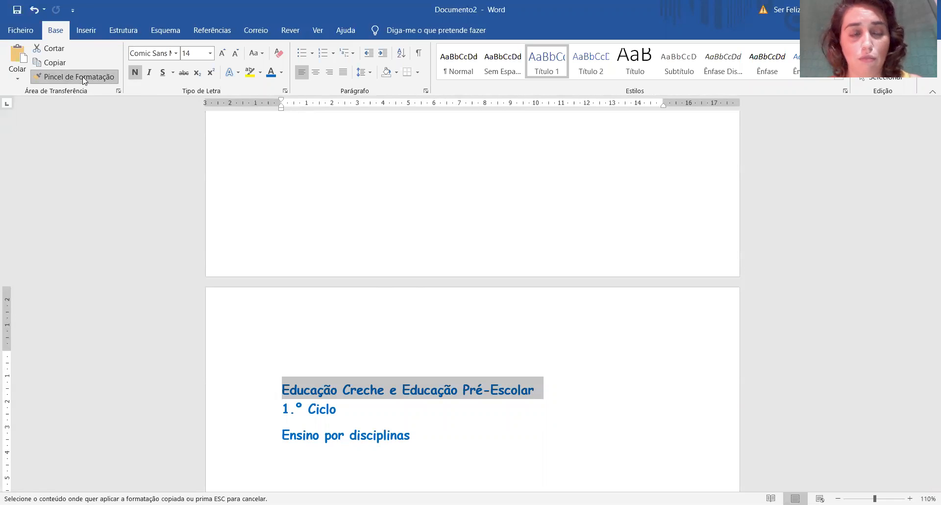
left_click(260, 406)
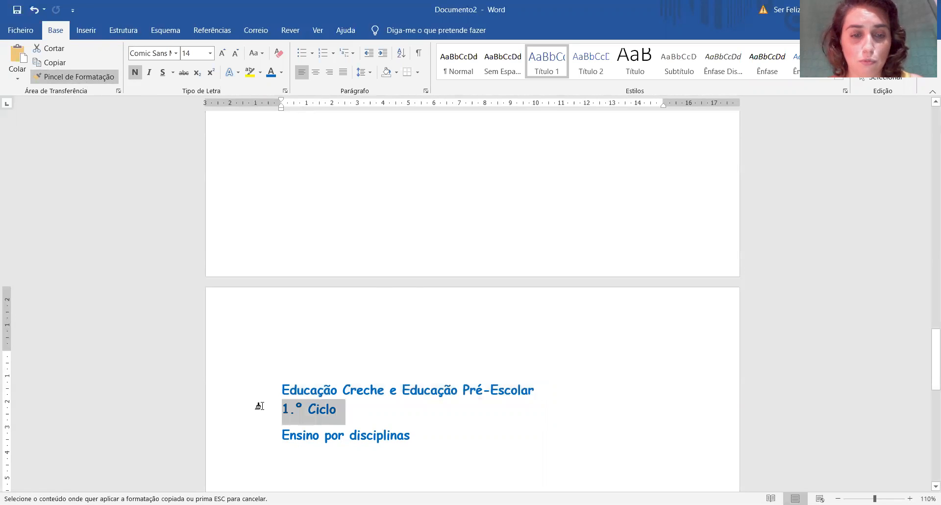
left_click(410, 421)
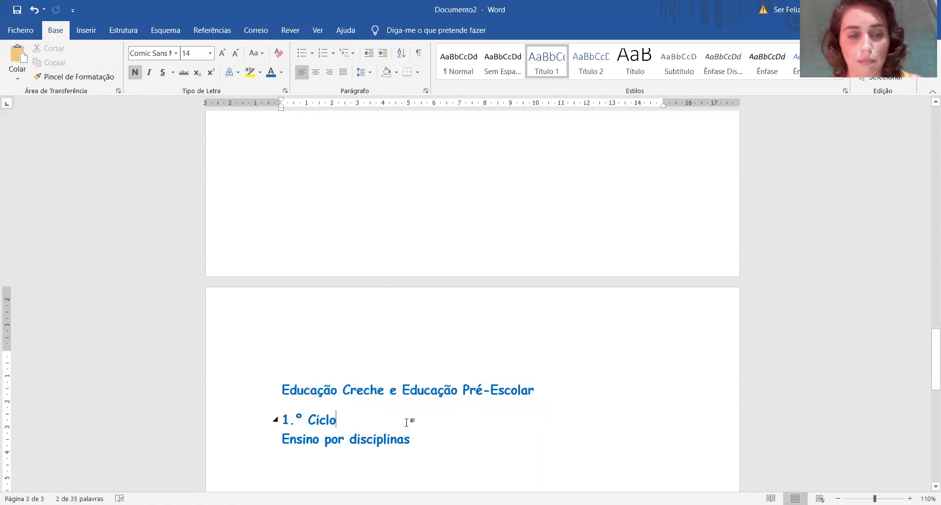
Try to copy the formatting of "Educação Creche e Educação" onto the "Ensino por disciplinas" line.
left_click_drag(463, 389, 305, 386)
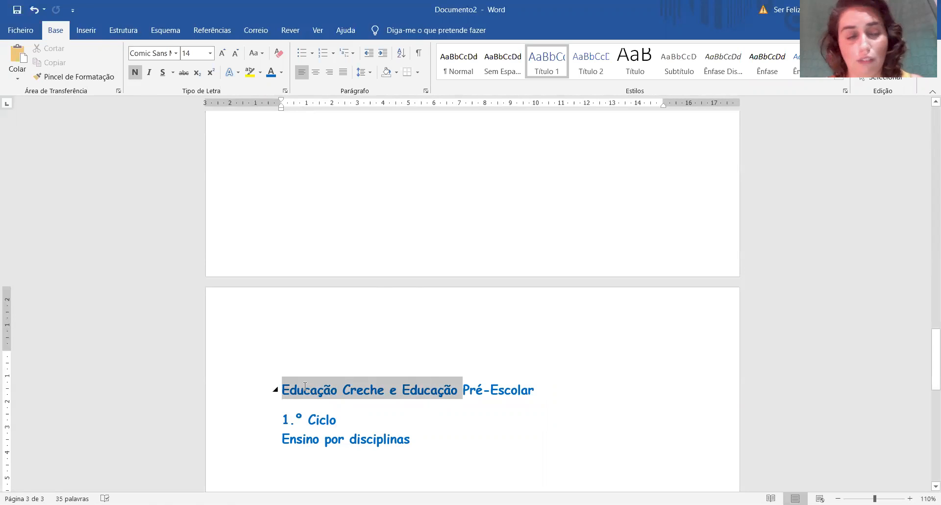
left_click(74, 76)
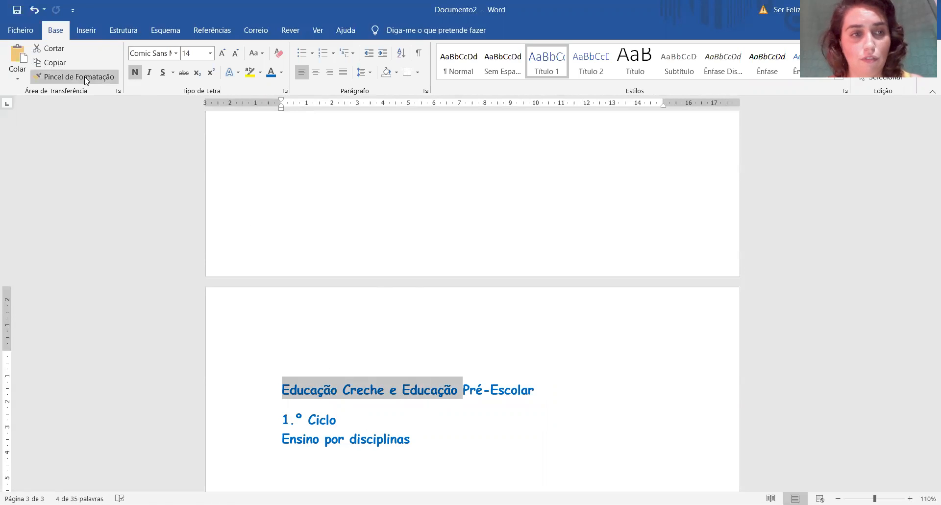
double_click(382, 437)
left_click(270, 436)
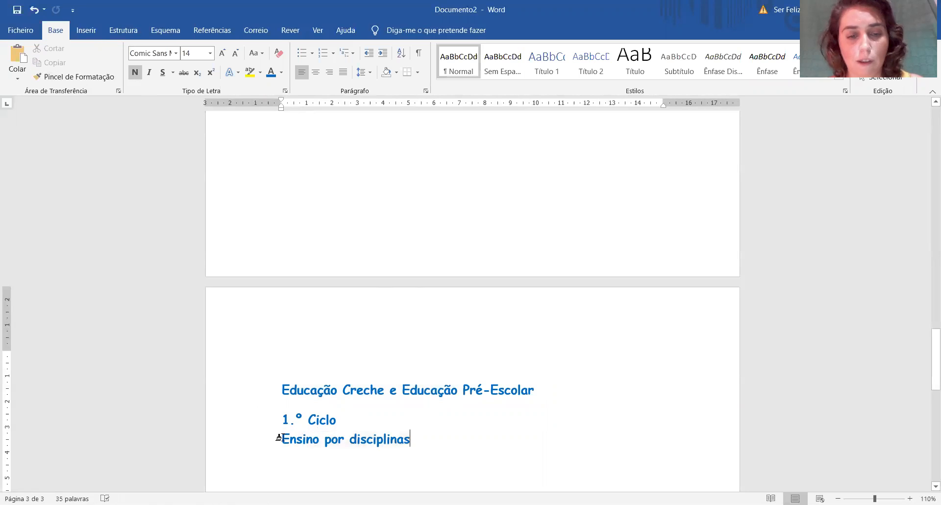
Leave an empty line below the "Educação Creche e Educação Pré-Escolar" heading and enter the first person's full name.
scroll(519, 400, "down", 3)
left_click(549, 353)
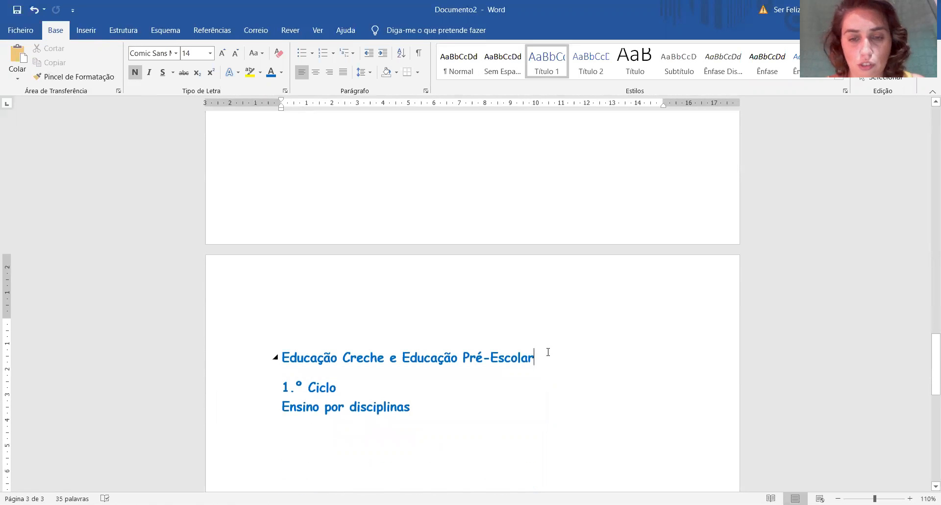
key("Return")
key("Return")
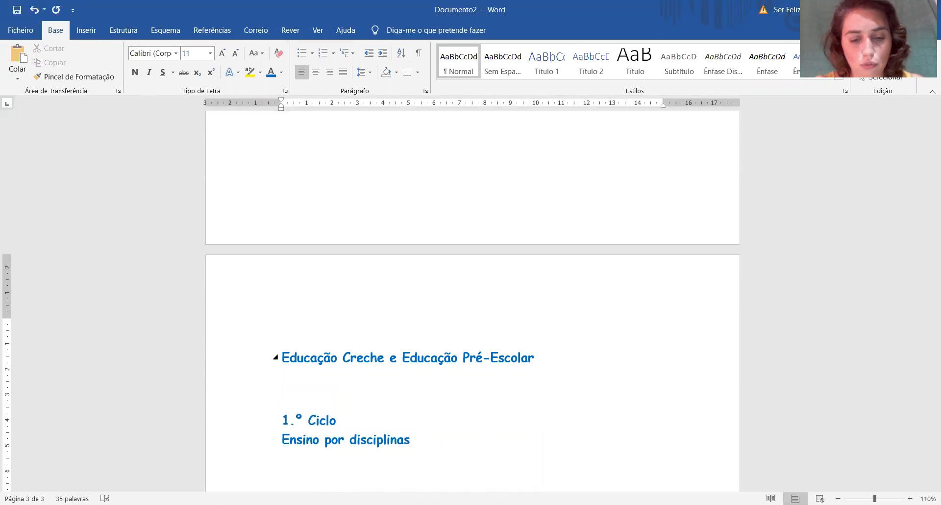
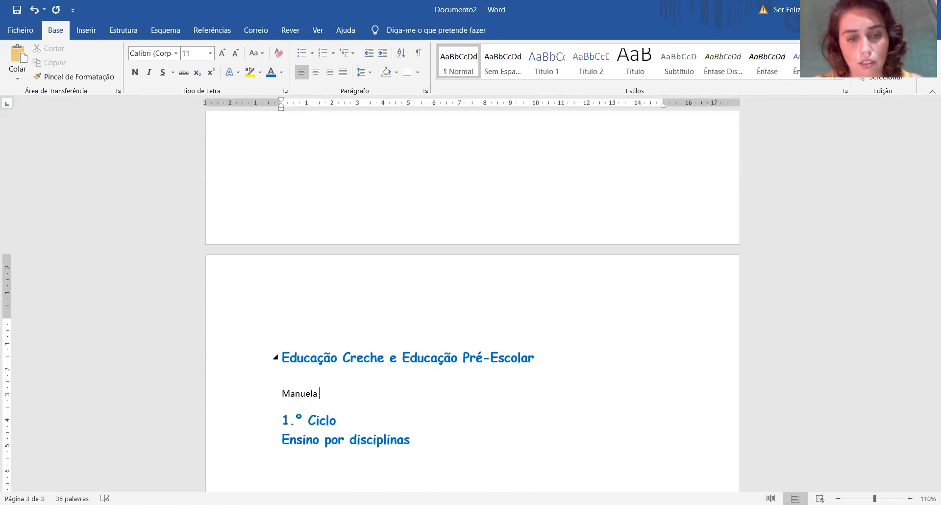
key("Return")
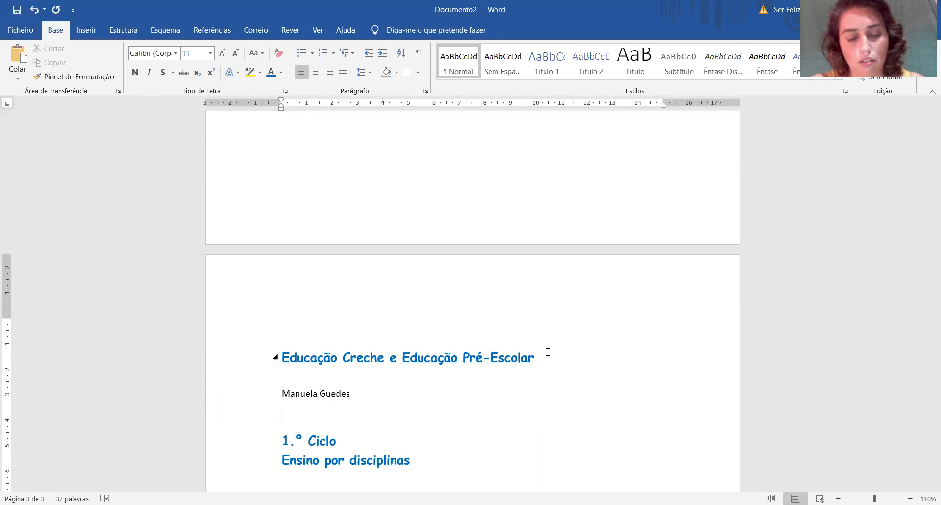
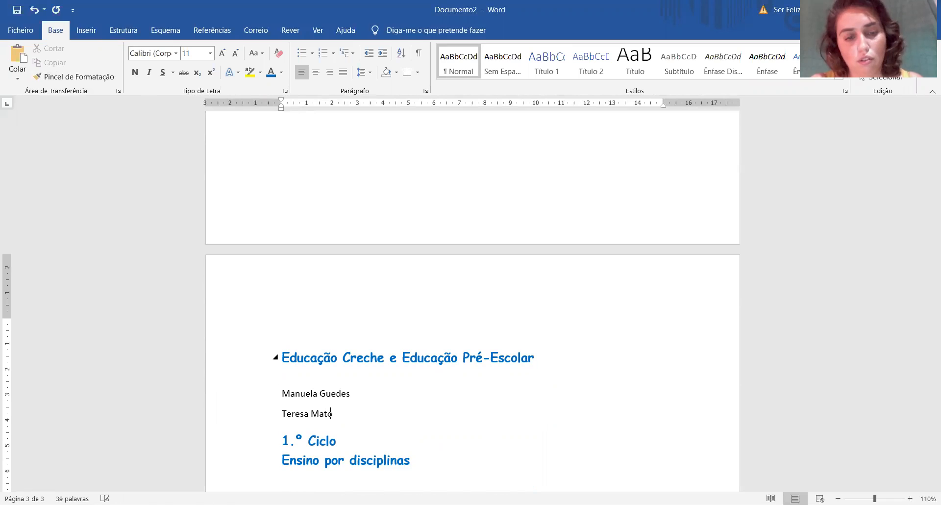
Enter two more people's full names on separate lines under the first name, followed by a new line.
key("Return")
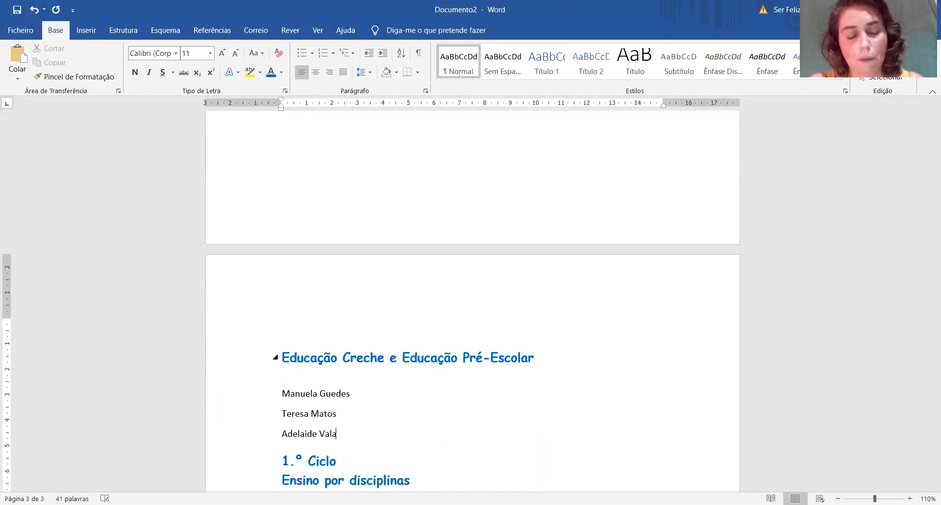
key("Return")
scroll(475, 336, "up", 5)
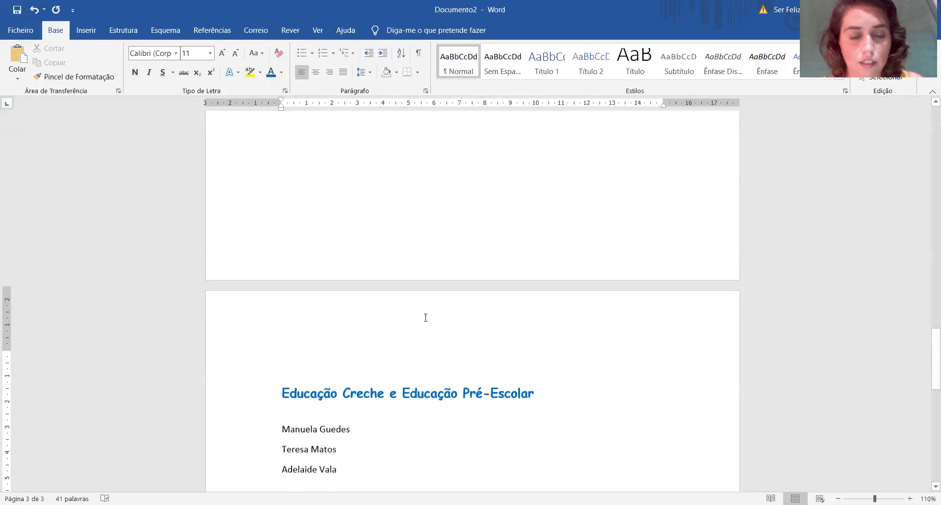
Try updating the automatic table of contents under "Índice" and undo the update.
scroll(395, 313, "up", 3)
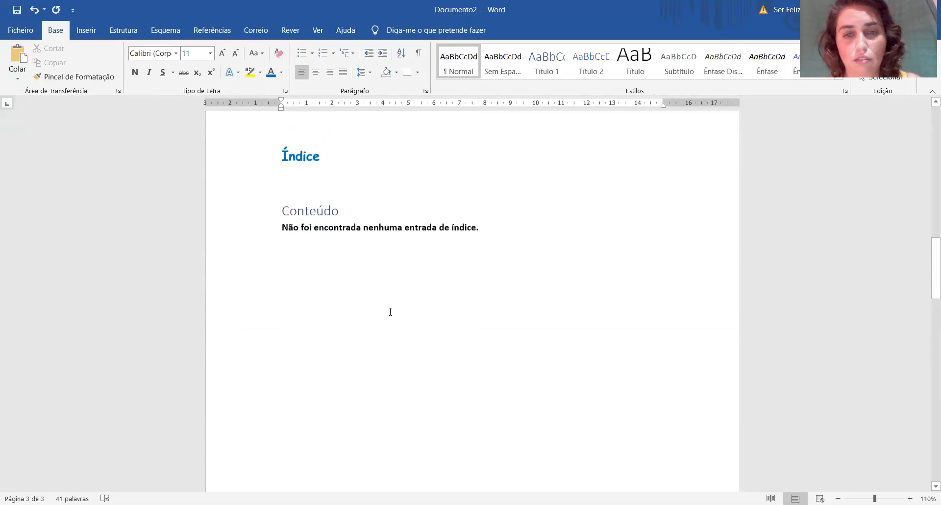
left_click(346, 248)
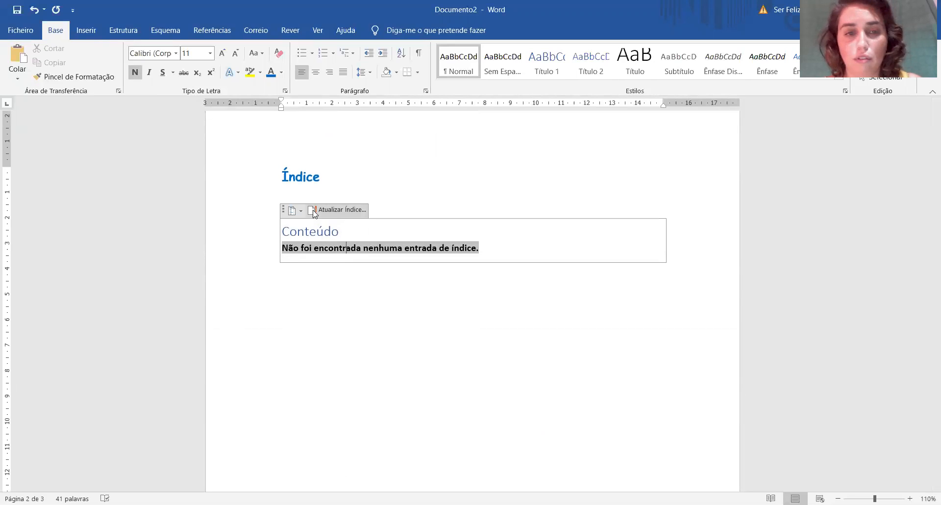
left_click(314, 212)
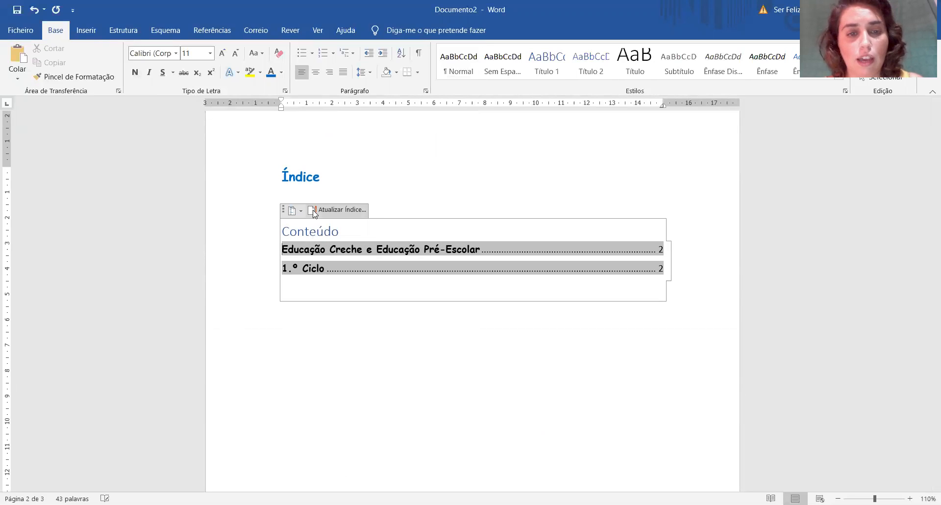
left_click(338, 345)
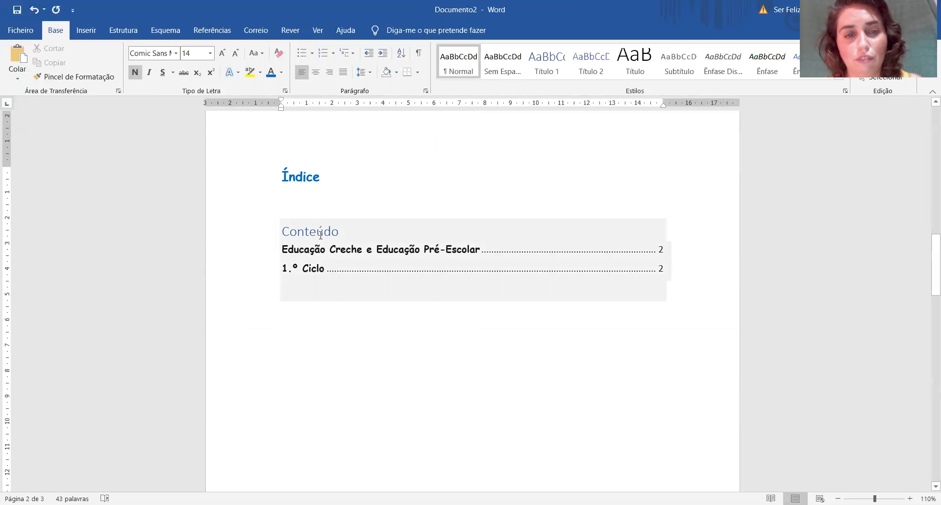
left_click(32, 10)
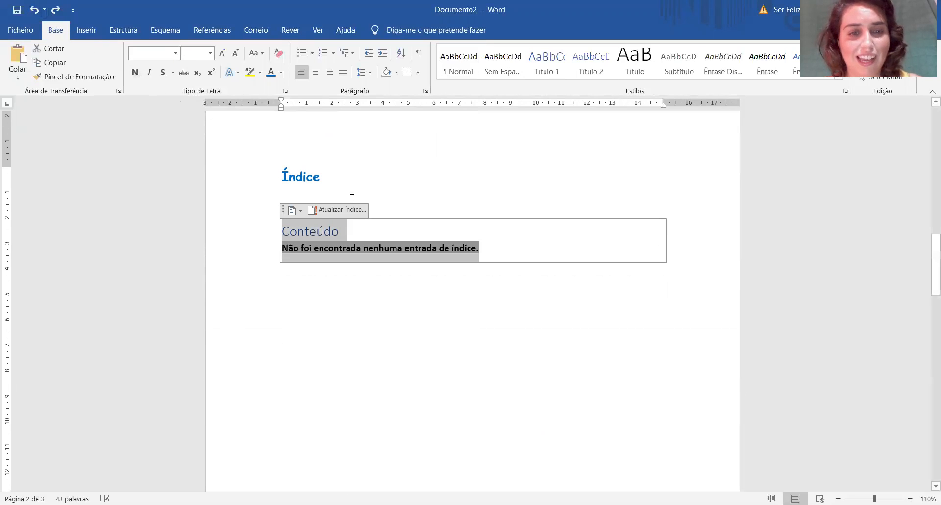
Update the automatic table of contents so it picks up the document's section headings.
left_click(318, 227)
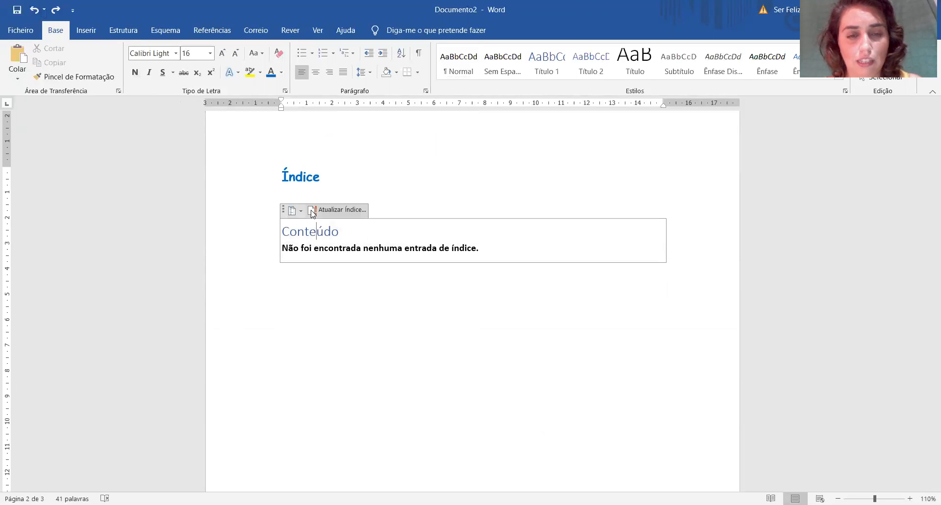
left_click(312, 214)
left_click(397, 347)
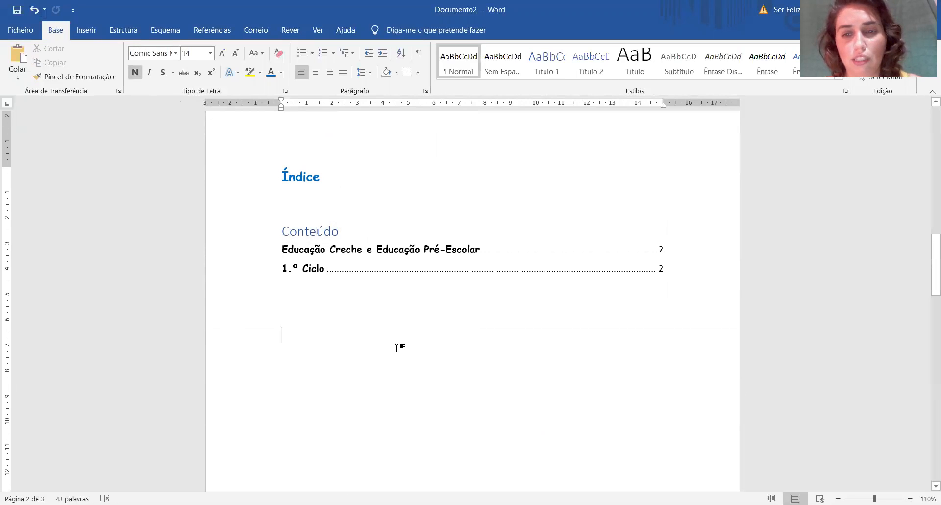
Format all table of contents entries in Century Gothic, size 12.
left_click(658, 251)
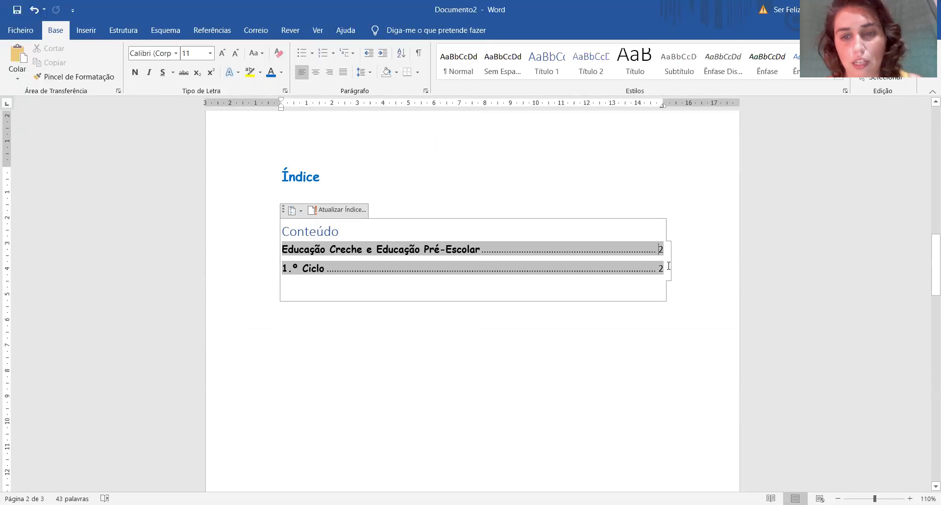
left_click_drag(563, 268, 322, 254)
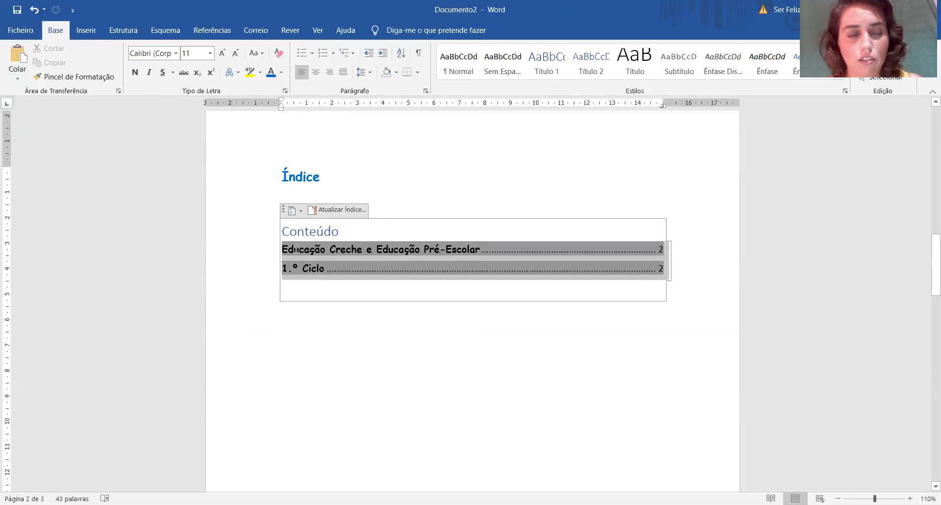
left_click(176, 53)
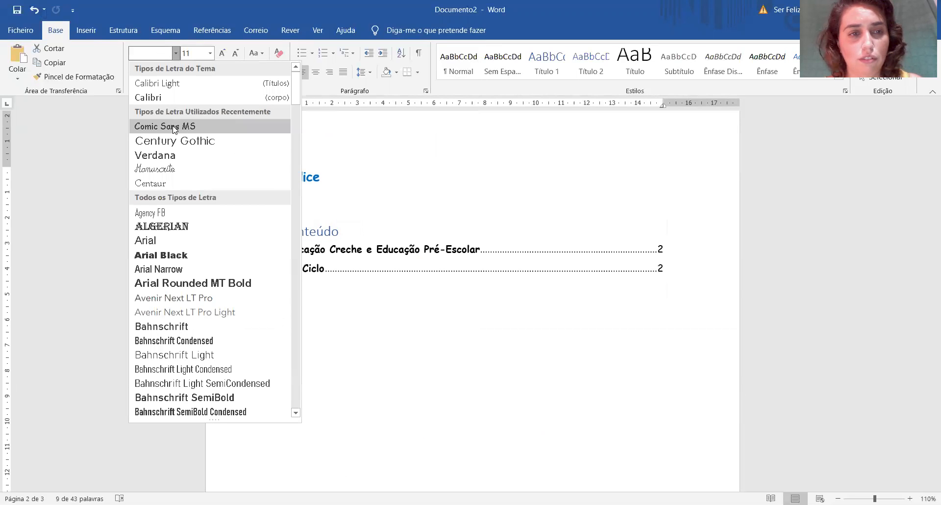
left_click(175, 141)
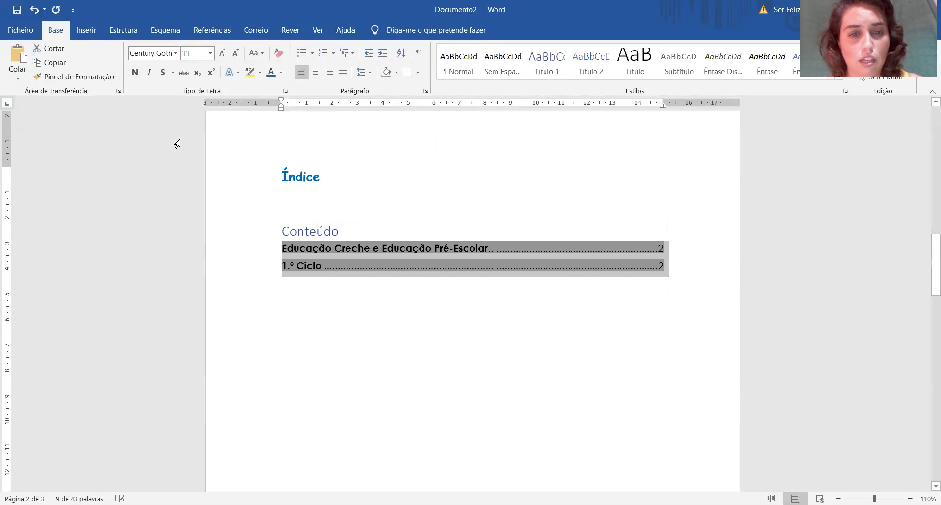
left_click(210, 54)
left_click(187, 114)
left_click(414, 313)
Delete the "Conteúdo" title above the table of contents entries.
left_click_drag(349, 233, 284, 237)
key("Delete")
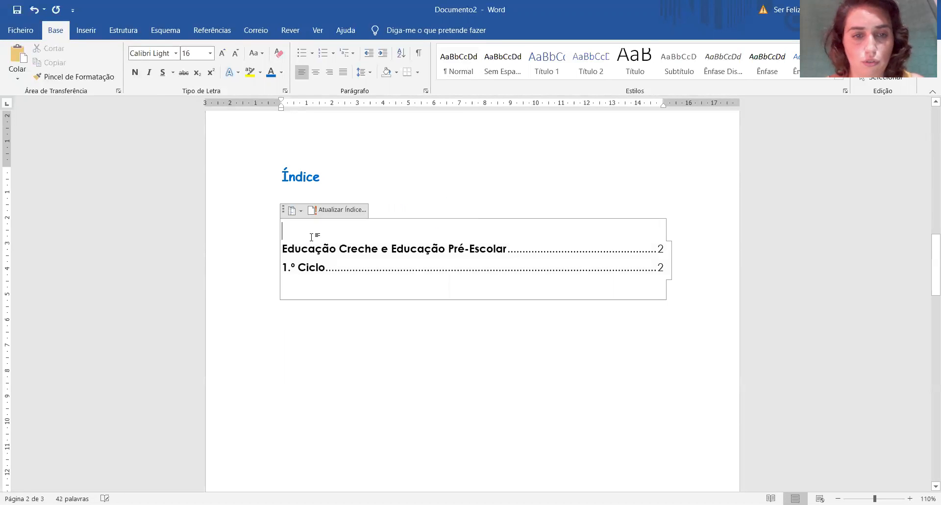
left_click(375, 346)
Enter the placeholder text "eefefwe" on the empty line below the third person's name.
scroll(372, 338, "down", 15)
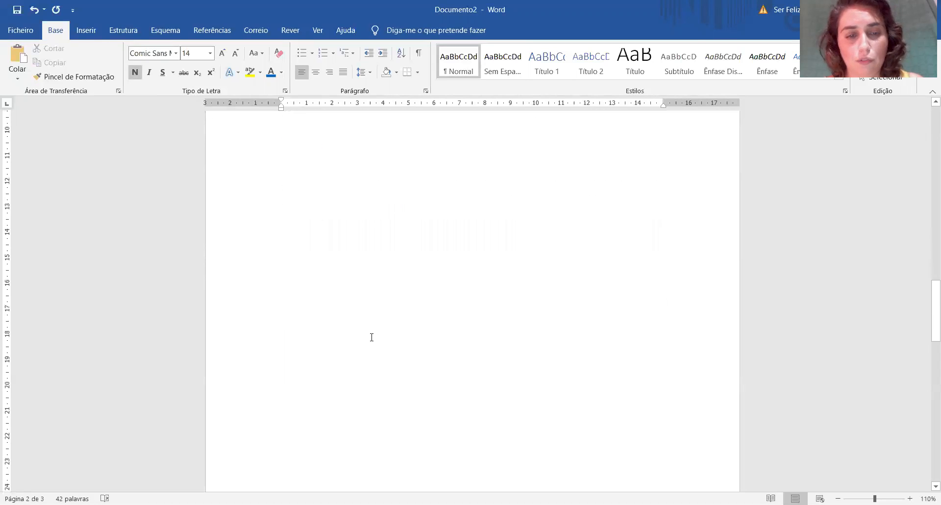
left_click(353, 315)
type("eefefwe")
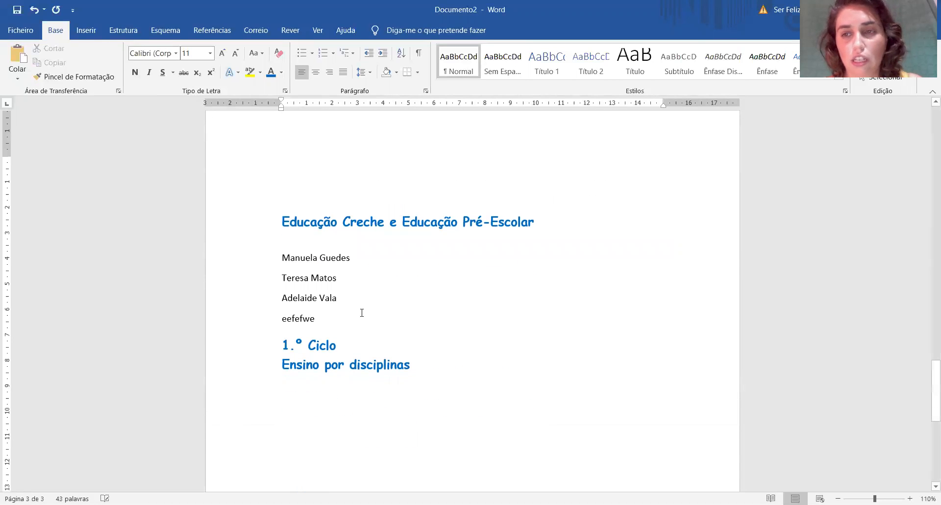
Compare the first table of contents entry with the "Educação Creche e Educação Pré-Escolar" heading in the document body.
scroll(358, 319, "up", 15)
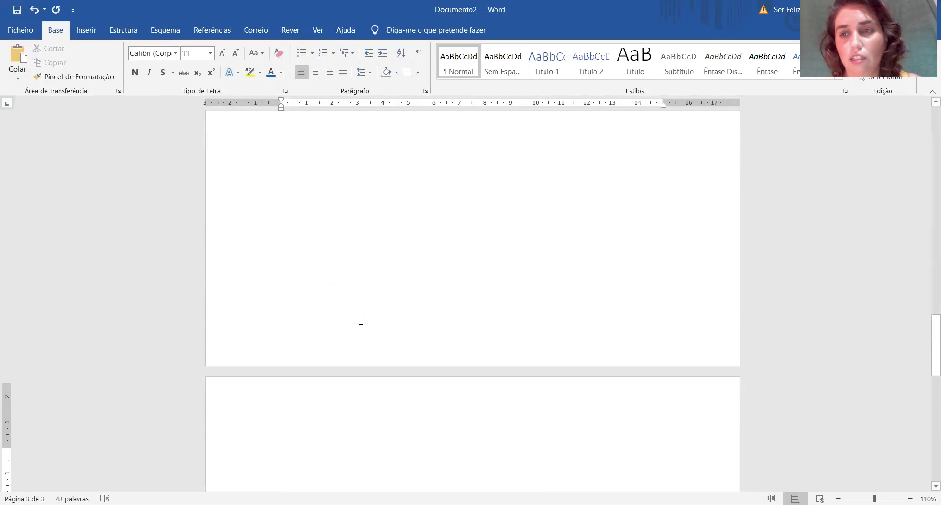
scroll(353, 324, "up", 1)
left_click(335, 252)
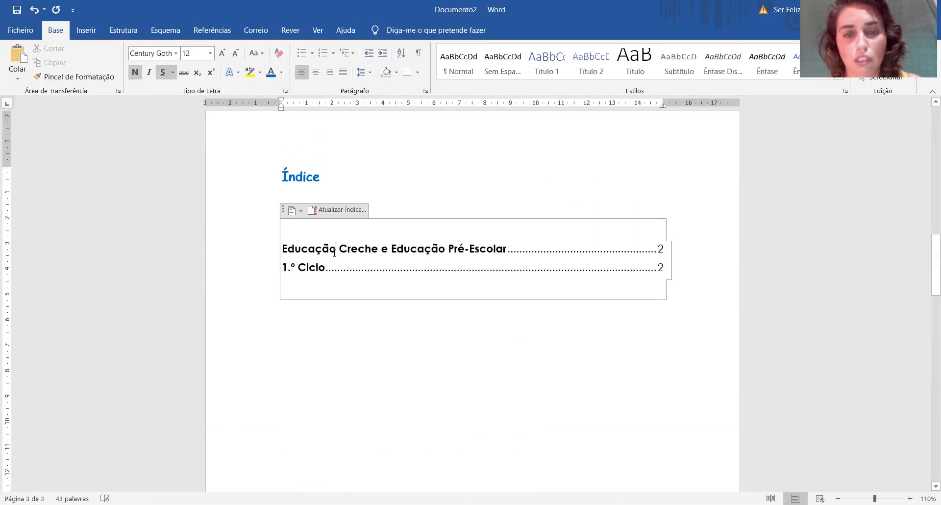
scroll(358, 327, "down", 15)
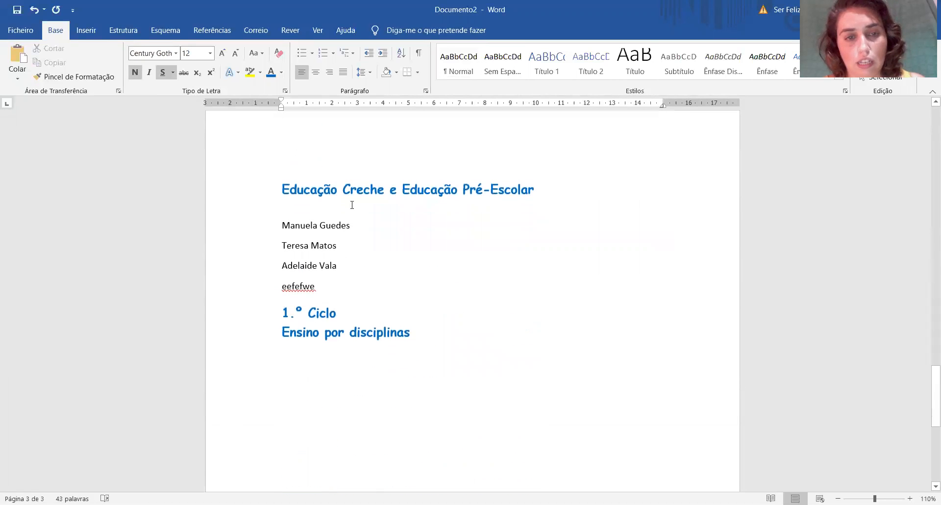
left_click(352, 189)
triple_click(534, 189)
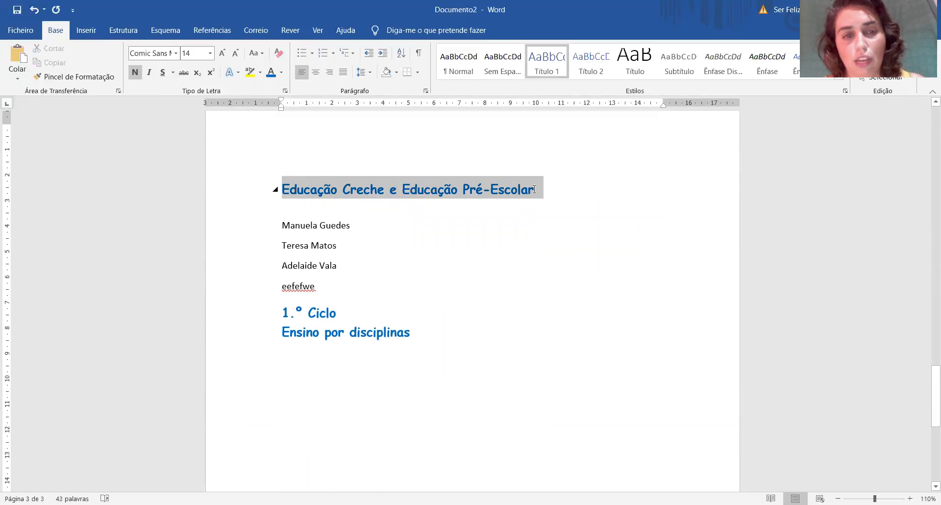
left_click(504, 189)
Add the line "Salas do núcleo do Porto" above the list of names, followed by an empty line.
left_click(351, 223)
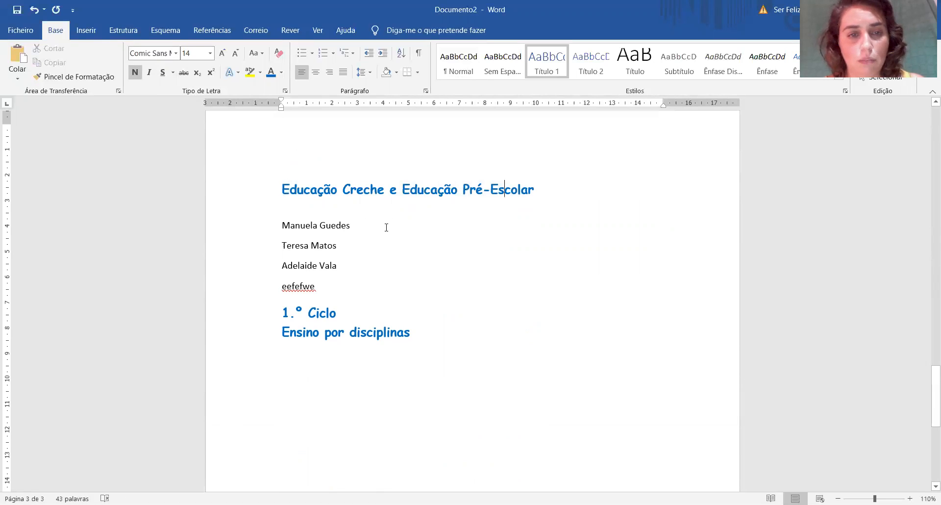
key("Return")
type("Salas do n")
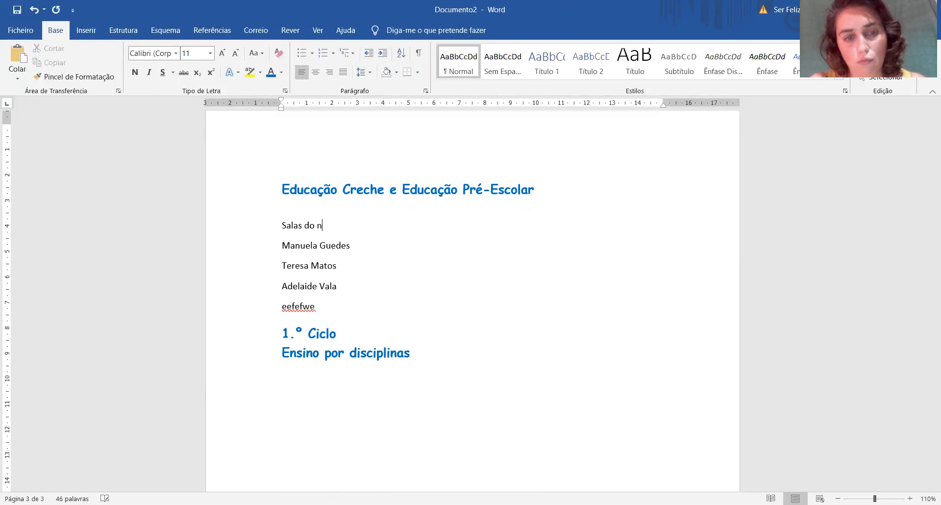
type("úcleo do Porto")
key("Return")
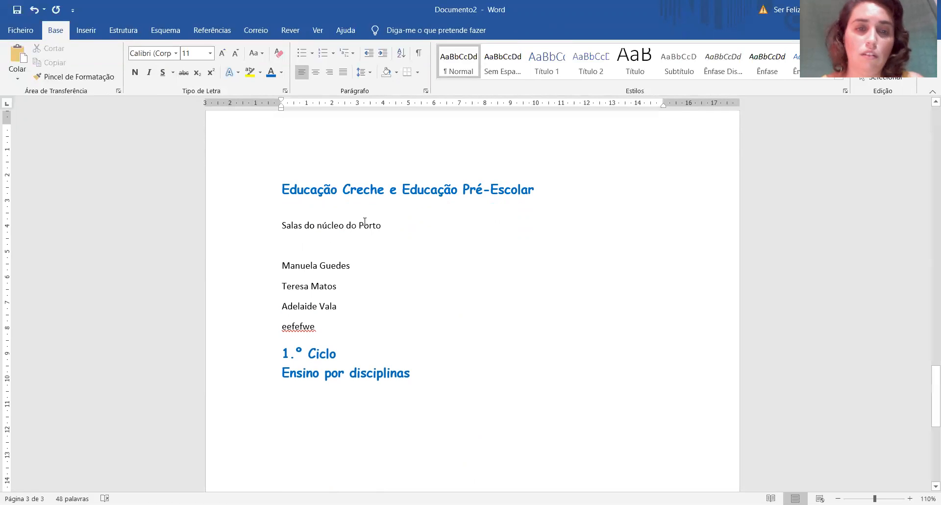
Mark the "Salas do núcleo do Porto" line as a level 2 (Nível 2) entry for the table of contents.
left_click_drag(393, 229, 274, 221)
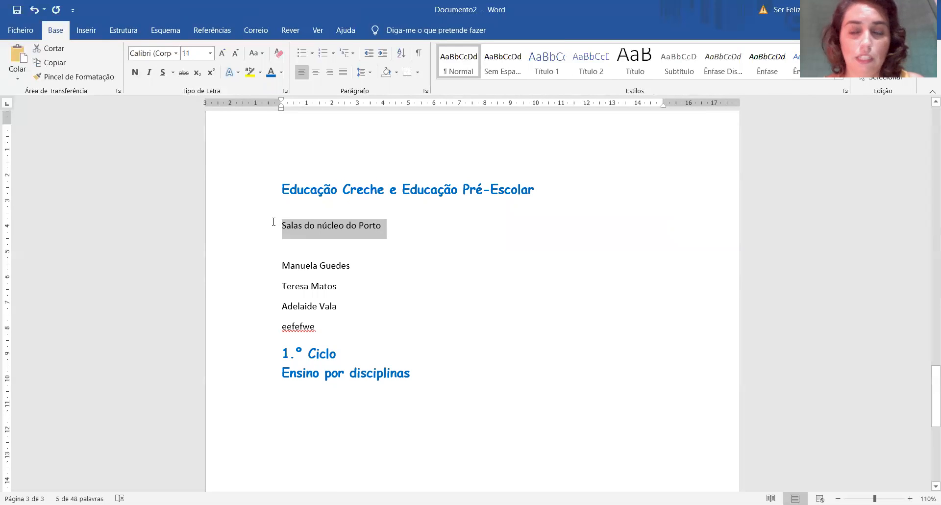
left_click(218, 30)
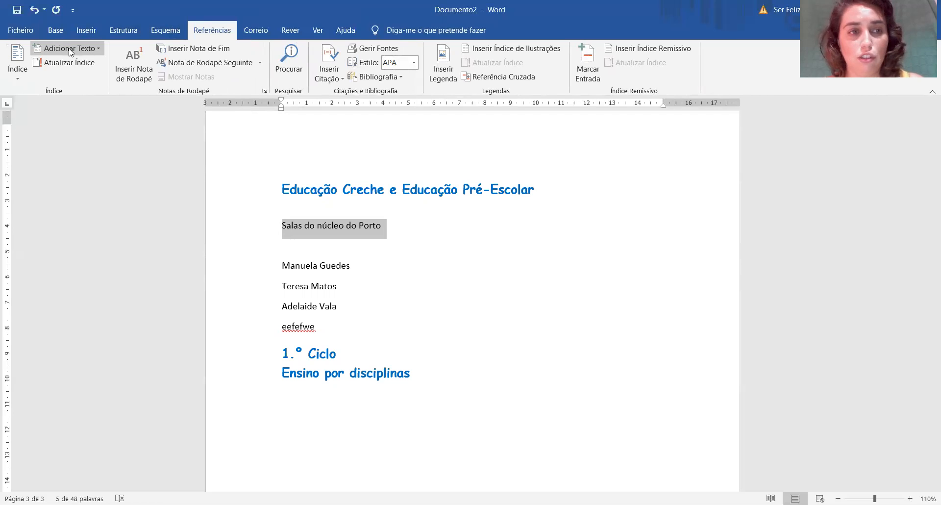
left_click(72, 49)
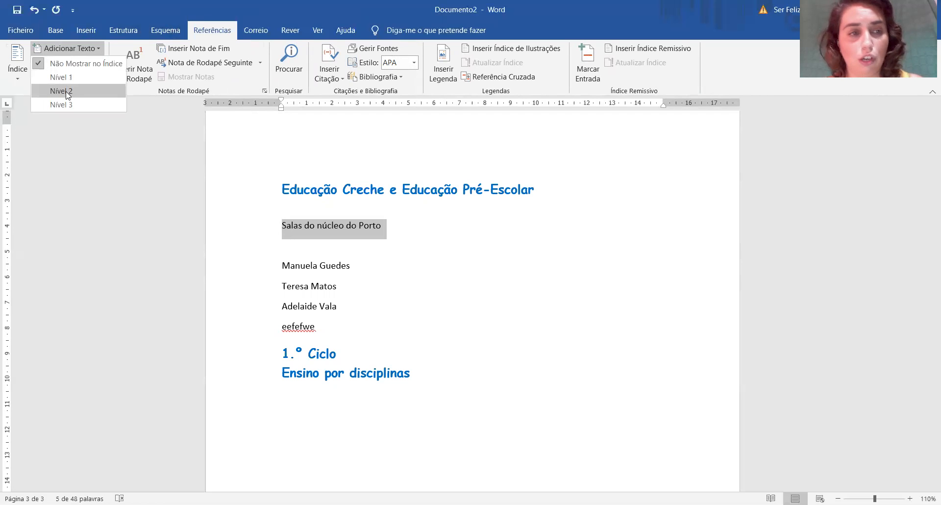
left_click(66, 91)
left_click(416, 229)
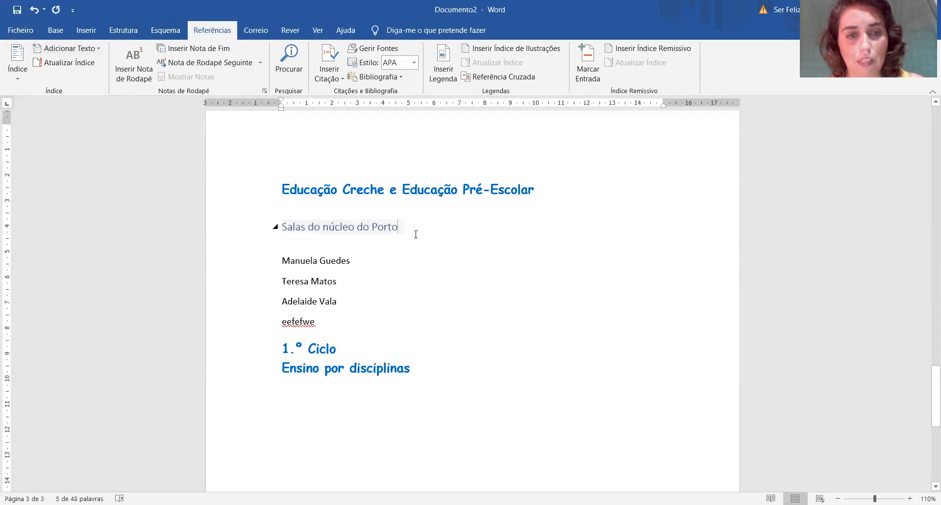
Format the "Salas do núcleo do Porto" subheading in bold Century Gothic.
left_click_drag(400, 227, 279, 226)
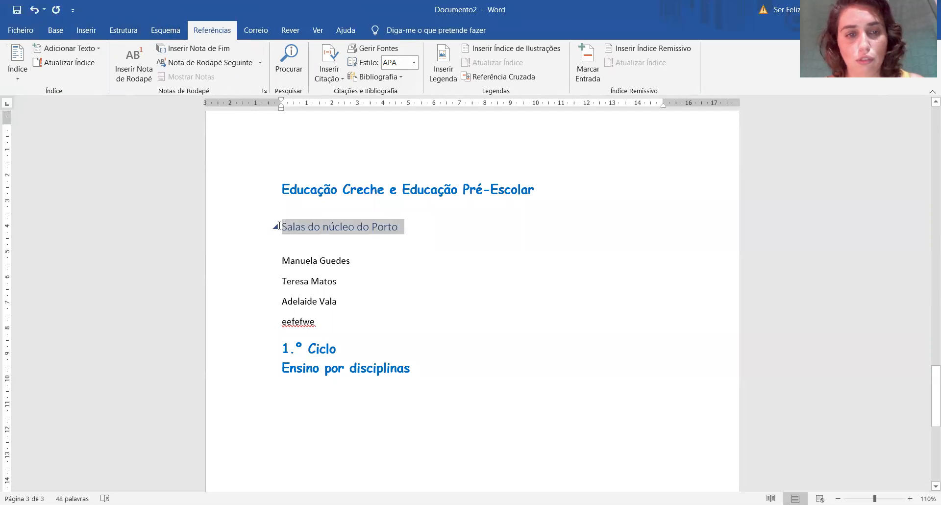
left_click(84, 30)
left_click(55, 31)
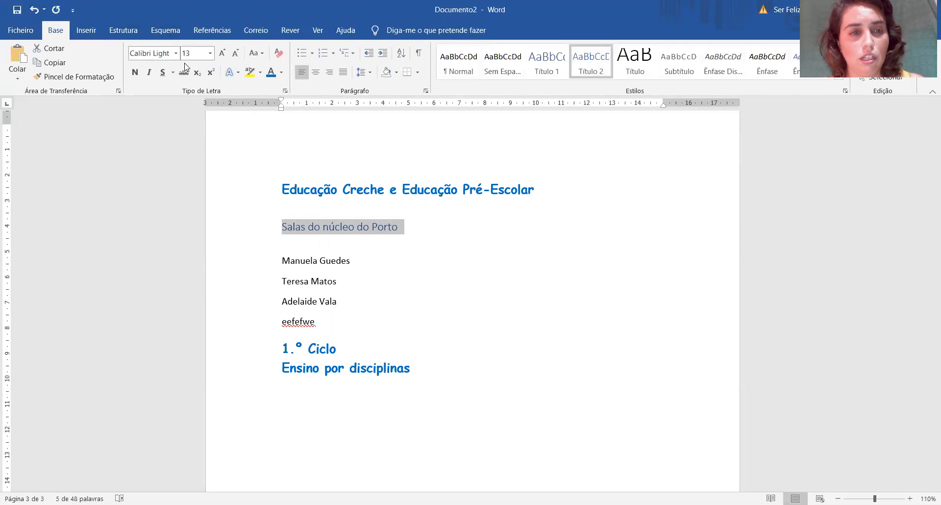
left_click(176, 53)
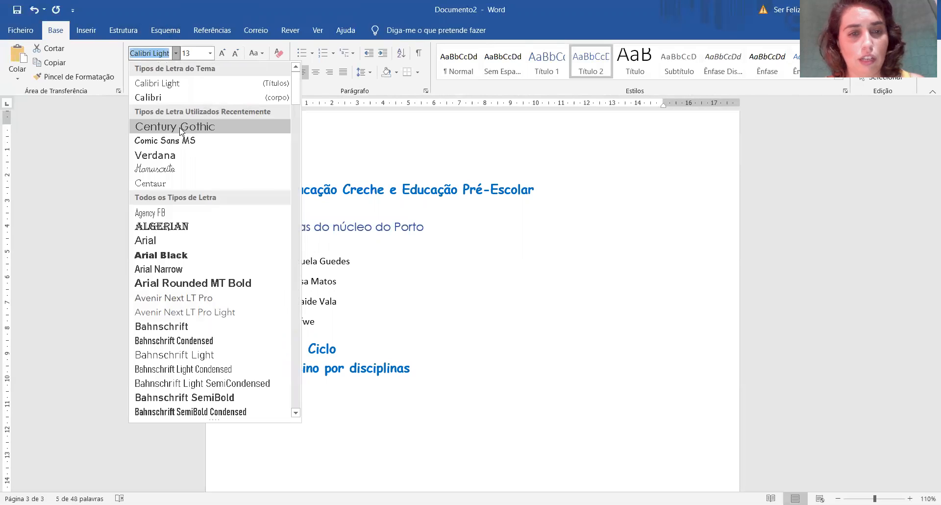
left_click(167, 123)
left_click(134, 73)
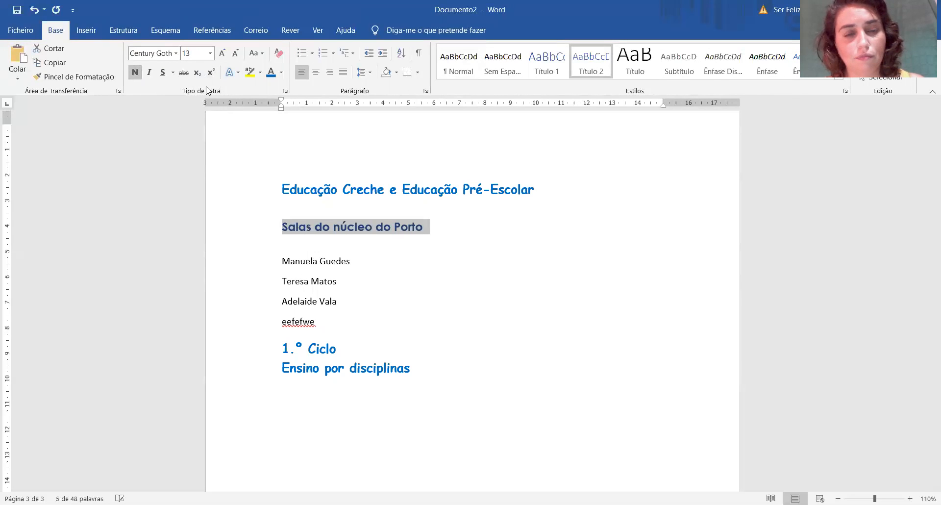
left_click(459, 234)
Update the entire table of contents to include the new subheading.
scroll(429, 245, "up", 15)
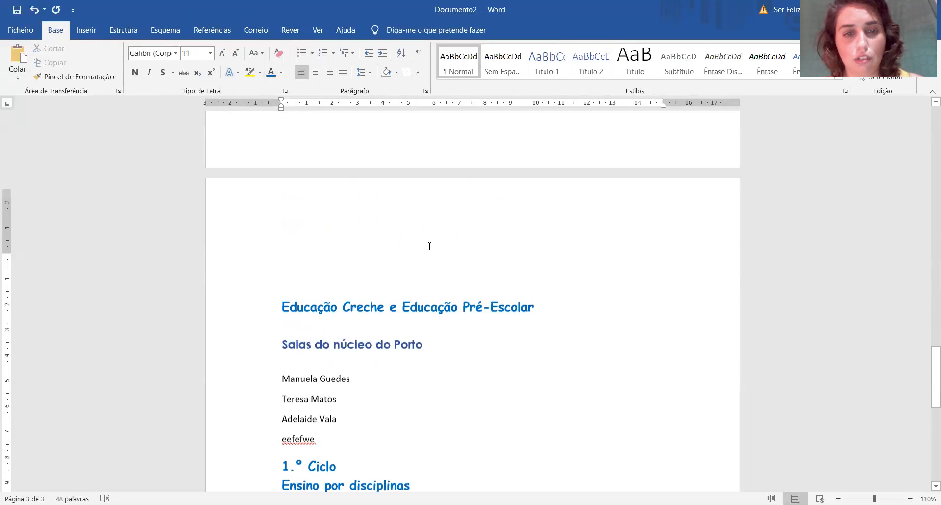
left_click(418, 285)
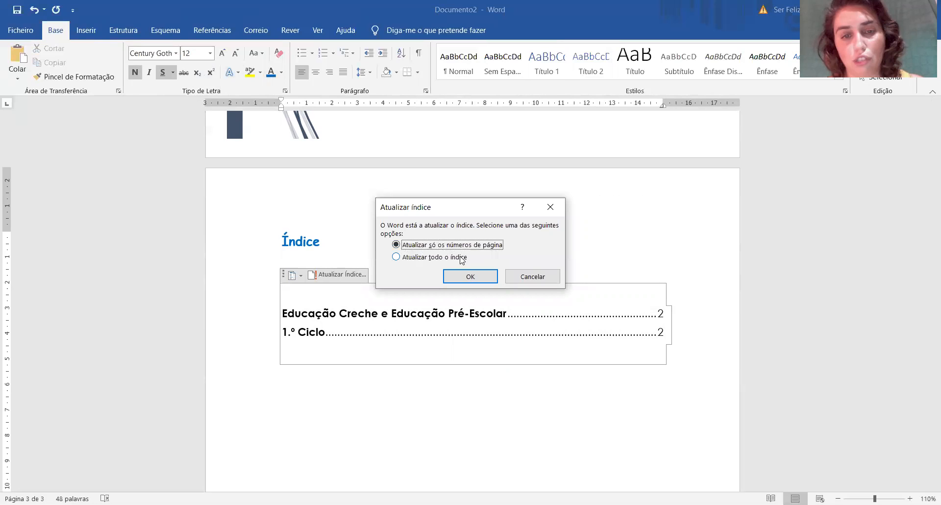
left_click(463, 258)
left_click(479, 275)
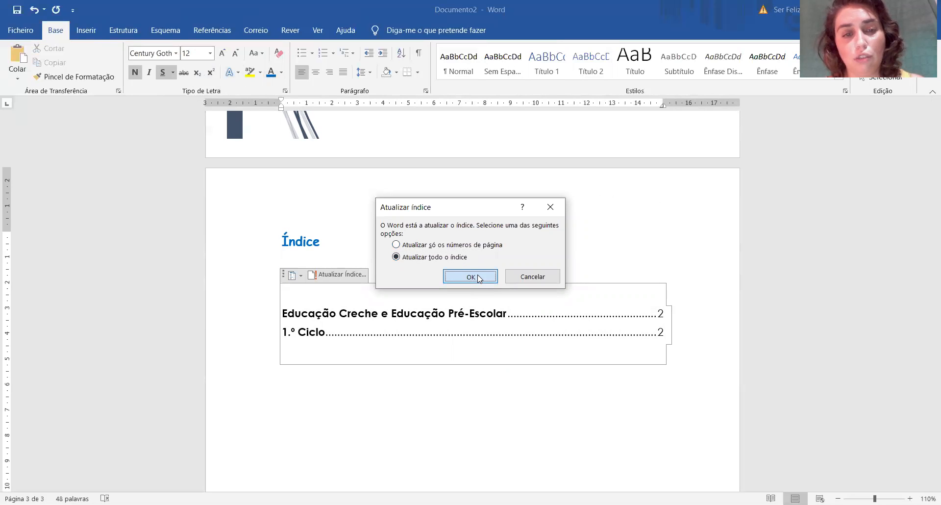
left_click(480, 395)
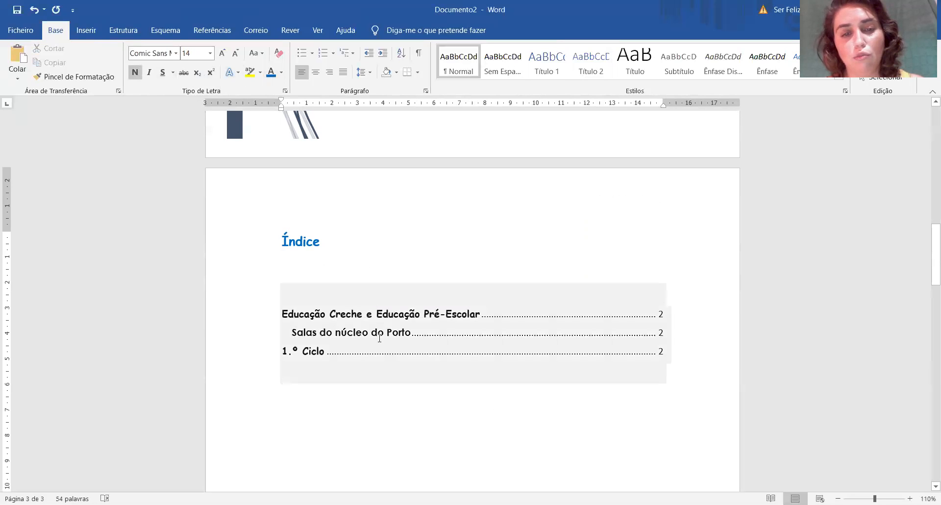
Insert page numbering at the top of the content page using the "Números a Negrito 3" design.
scroll(513, 410, "down", 10)
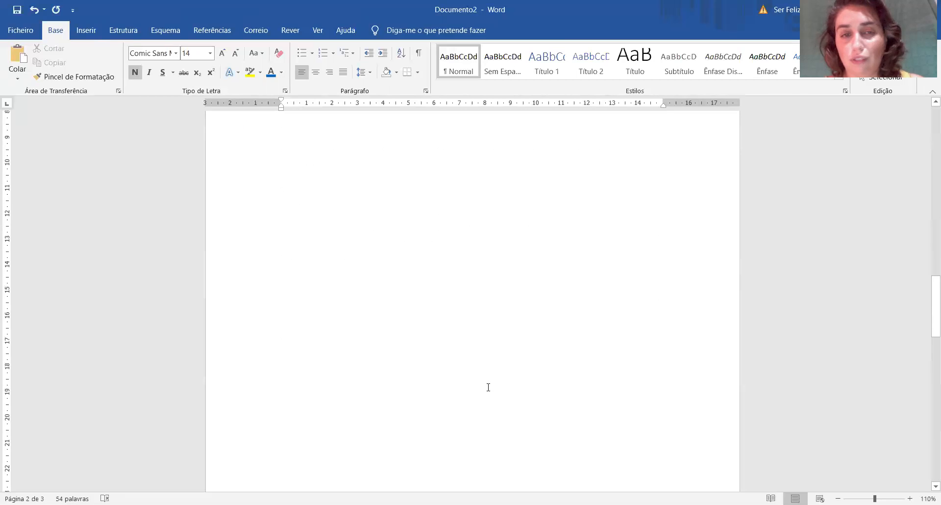
scroll(487, 385, "down", 5)
left_click(420, 347)
scroll(425, 350, "down", 3)
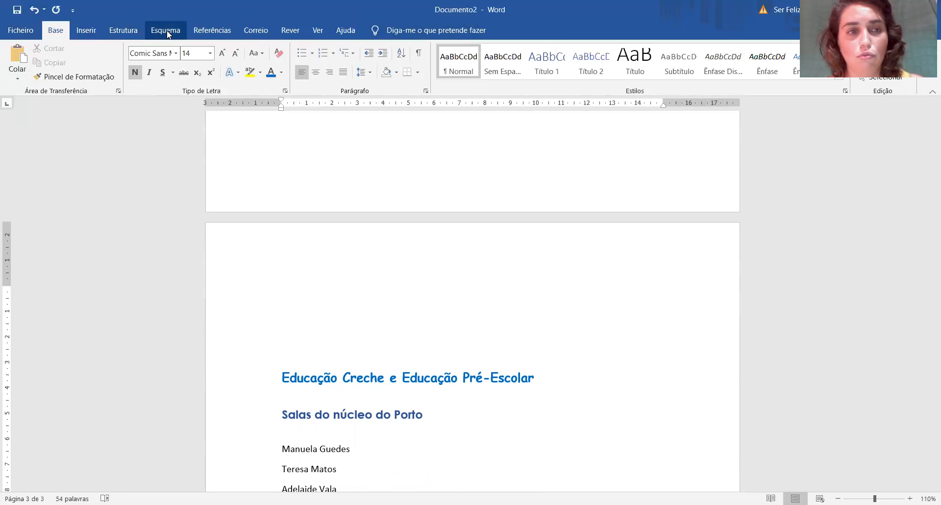
left_click(80, 30)
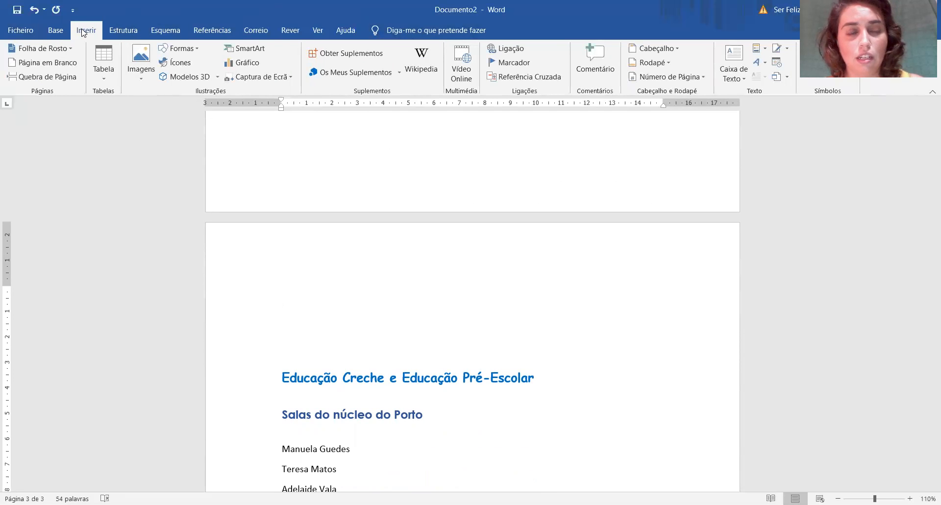
left_click(657, 48)
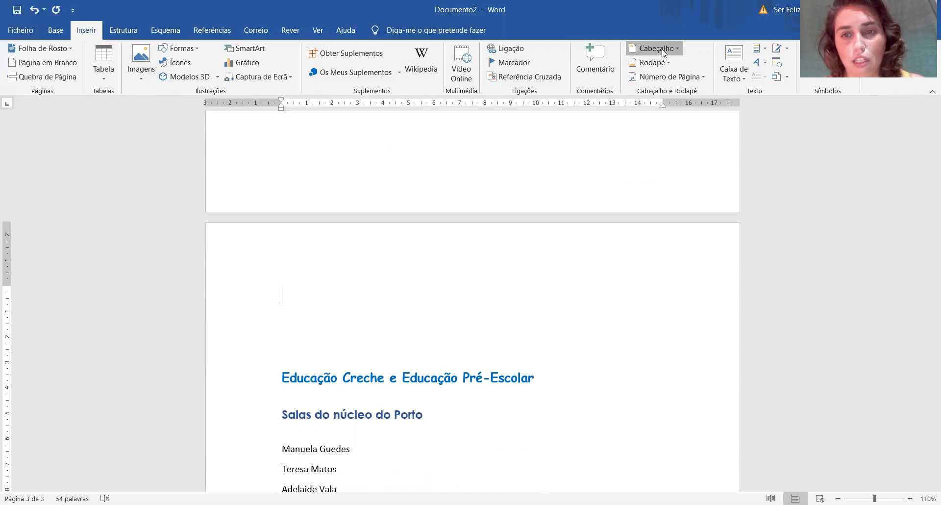
left_click(664, 50)
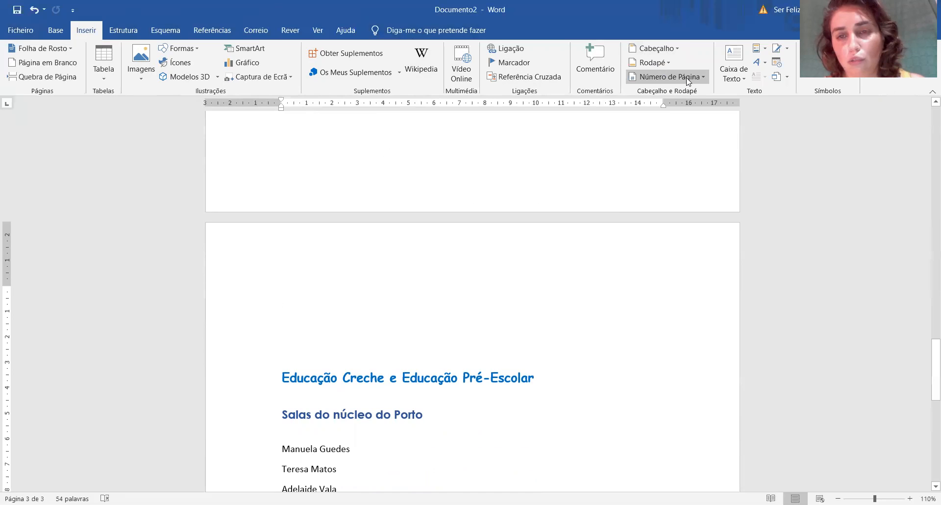
left_click(688, 78)
mouse_move(629, 107)
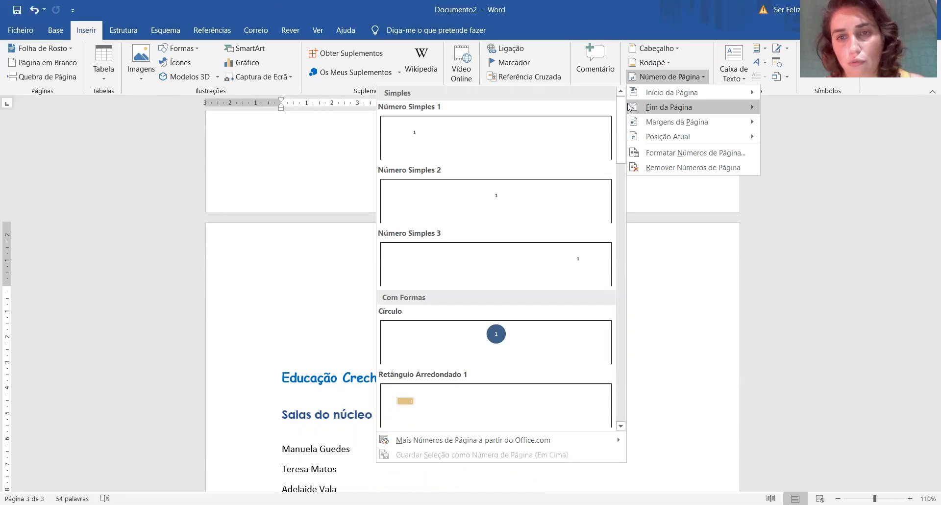
left_click_drag(621, 139, 629, 410)
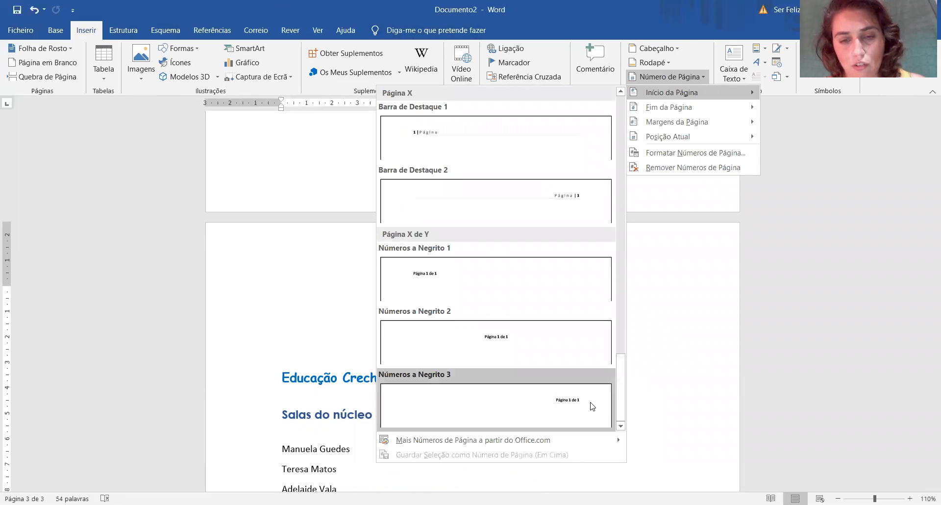
Format the page number text in the header as Century Gothic, size 8.
left_click_drag(610, 160, 675, 155)
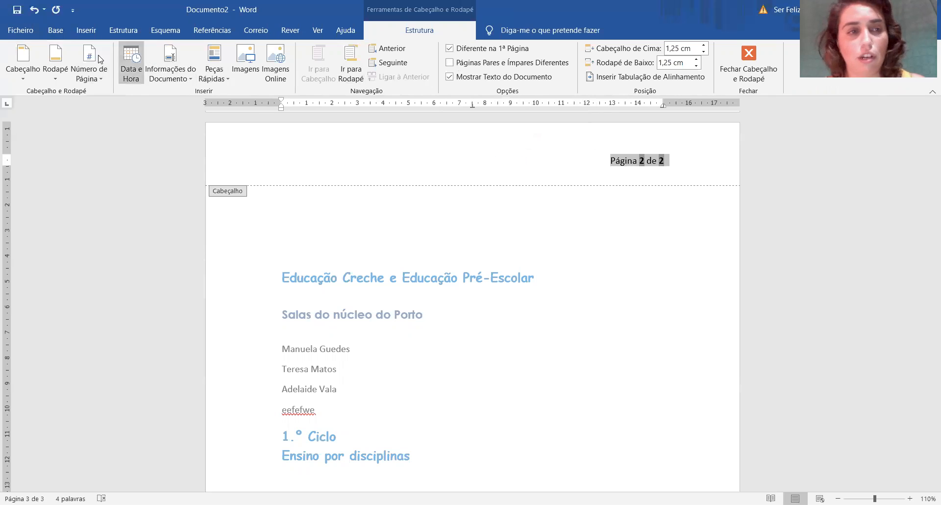
left_click(58, 31)
left_click(147, 53)
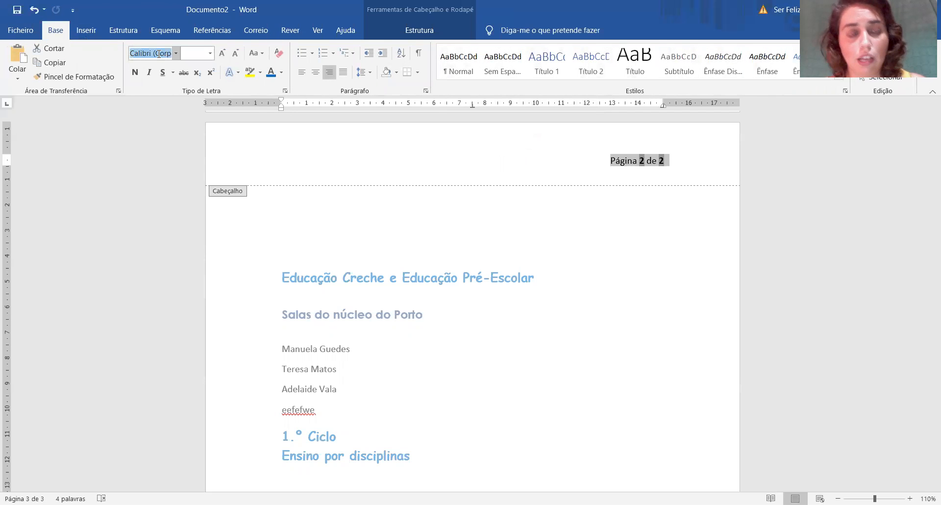
type("Century Gothic")
key("Return")
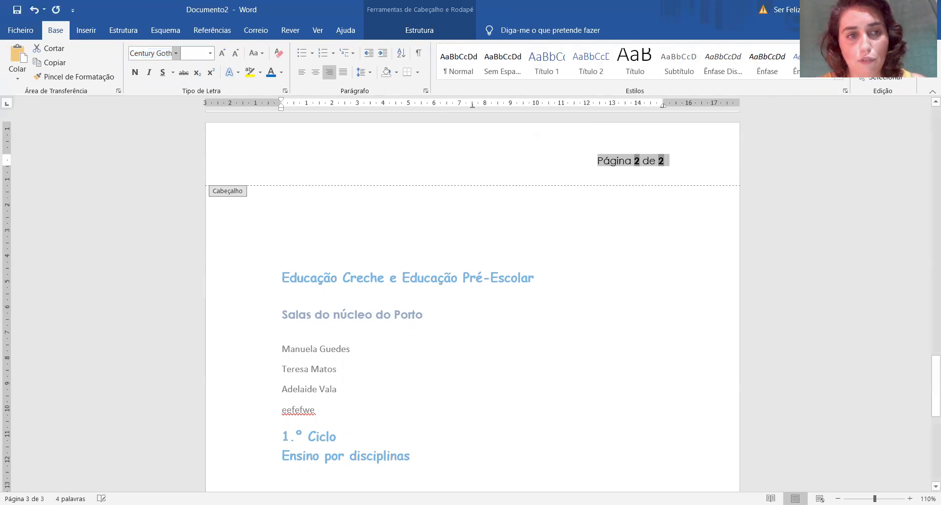
left_click(194, 51)
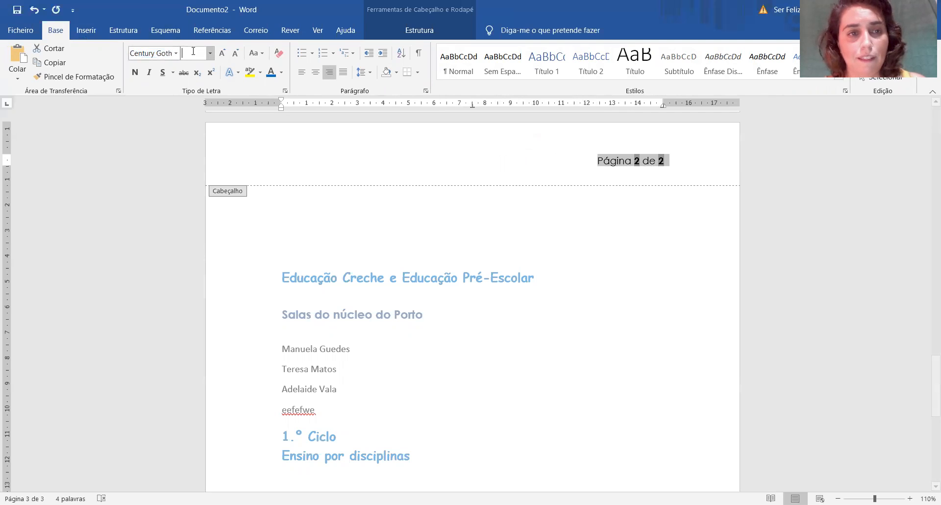
key("Return")
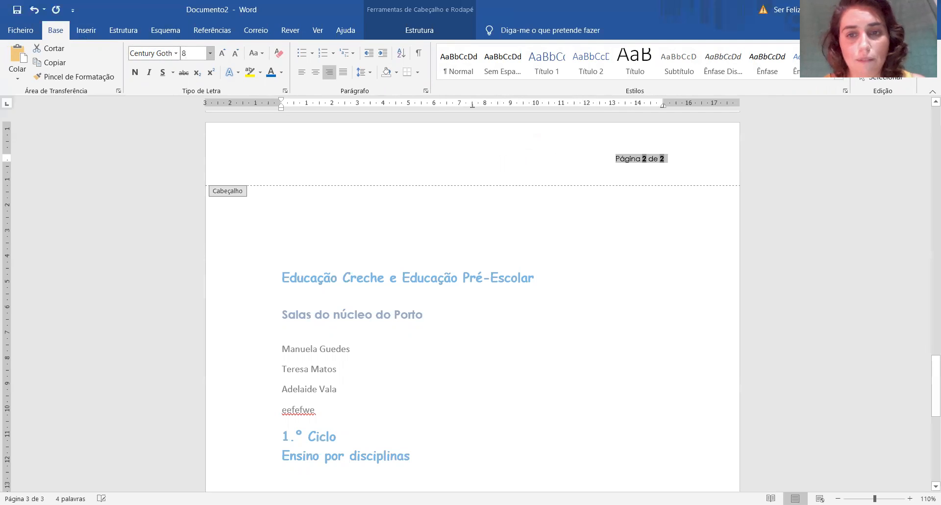
Add the left-aligned header text "Sites de Profissionais de Educação" and tab the page number across to the right margin.
left_click(634, 160)
key("ctrl+e")
key("ctrl+l")
type("Sites de Profissionais de Educação")
key("Tab")
key("Tab")
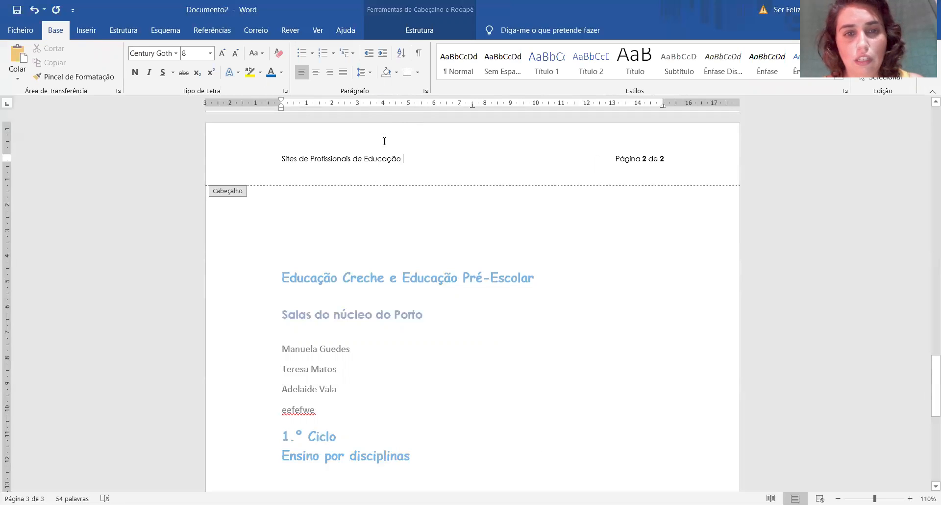
Apply a bottom border (Limite Inferior) beneath the header line and return to the document body.
left_click(406, 73)
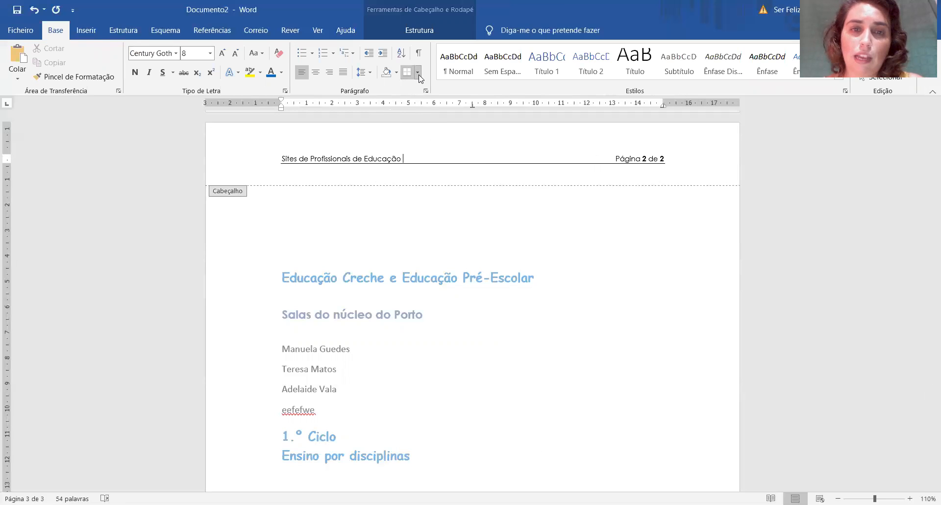
left_click(418, 73)
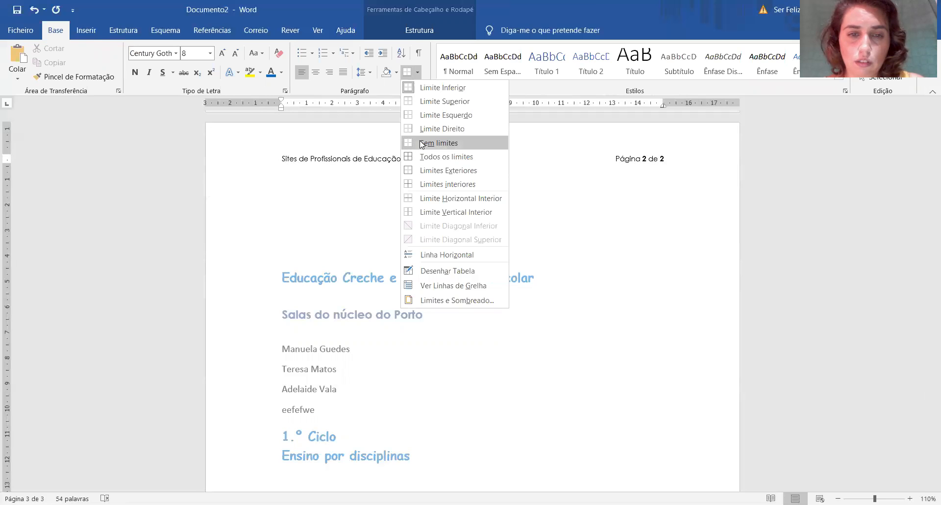
left_click(357, 159)
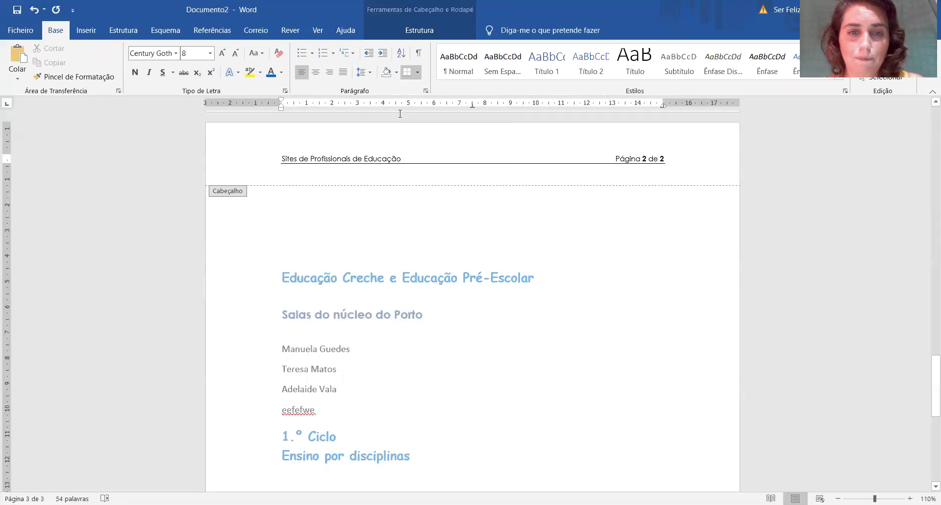
left_click(419, 74)
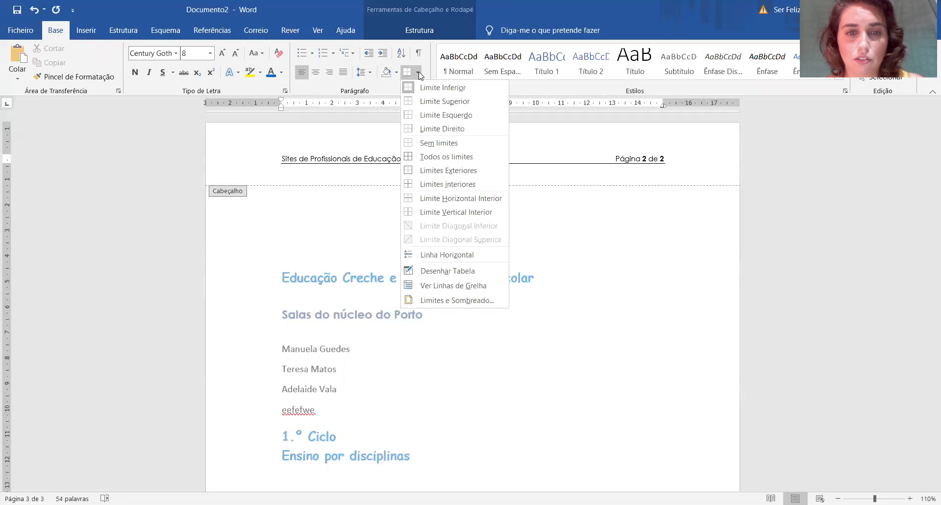
left_click(439, 300)
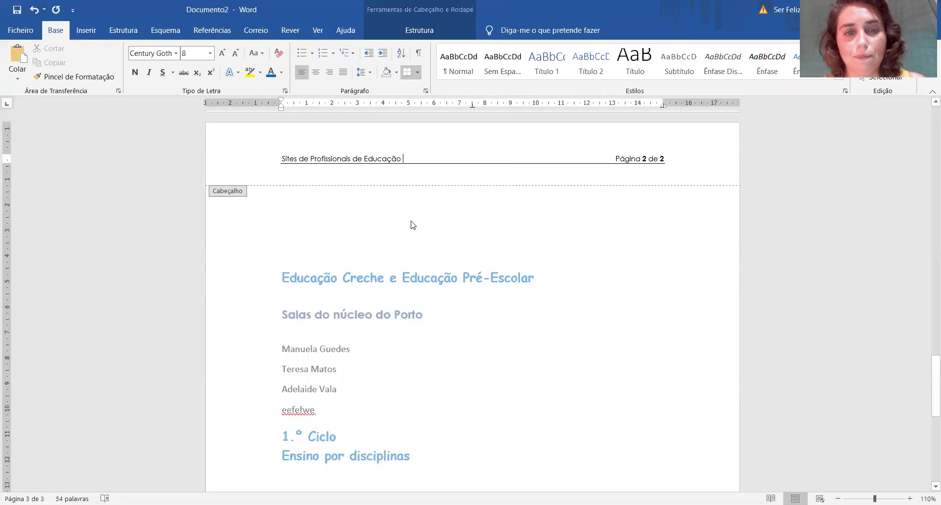
double_click(412, 225)
Look through the built-in footer designs.
scroll(414, 218, "up", 1)
scroll(416, 235, "down", 7)
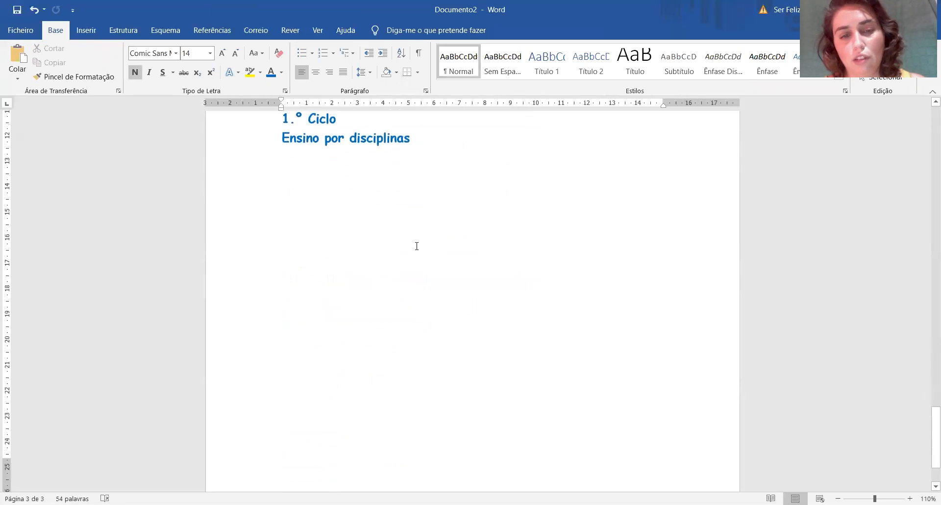
scroll(417, 247, "down", 2)
scroll(415, 248, "up", 10)
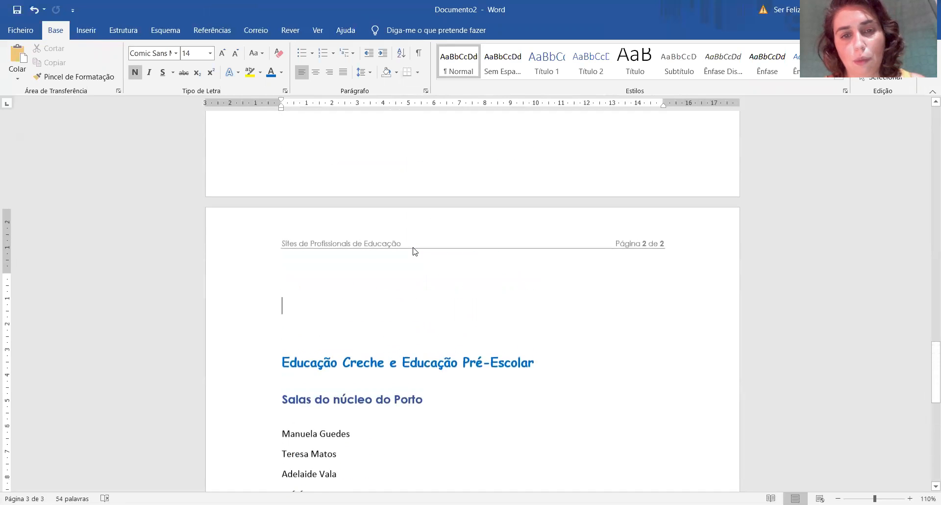
scroll(411, 265, "up", 8)
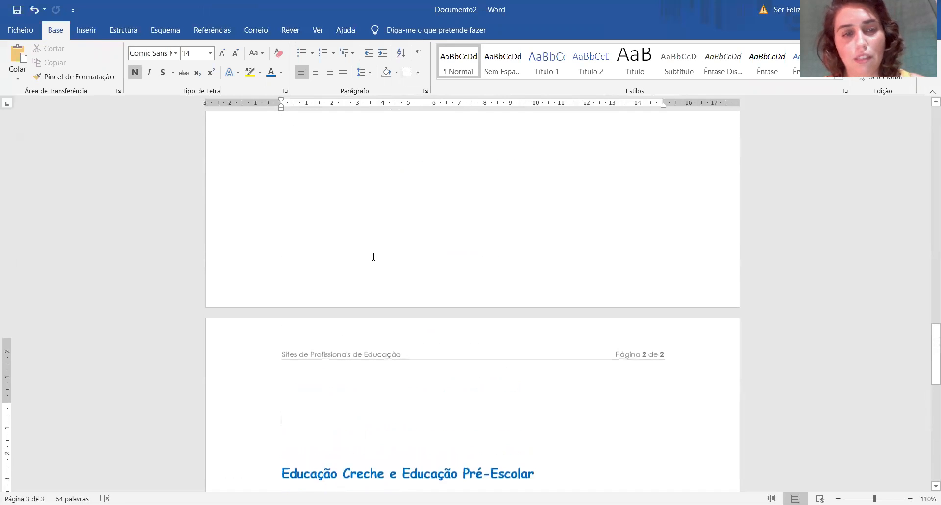
left_click(94, 32)
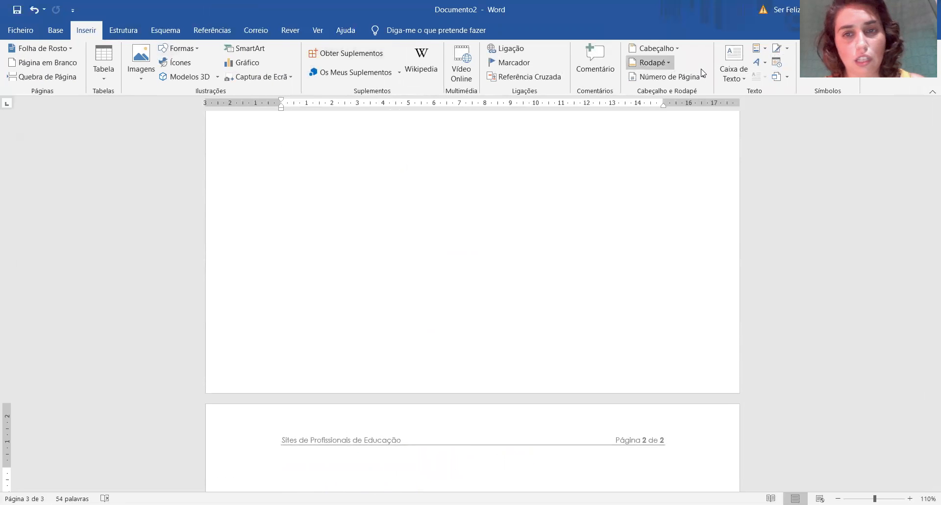
left_click(662, 64)
scroll(749, 315, "down", 5)
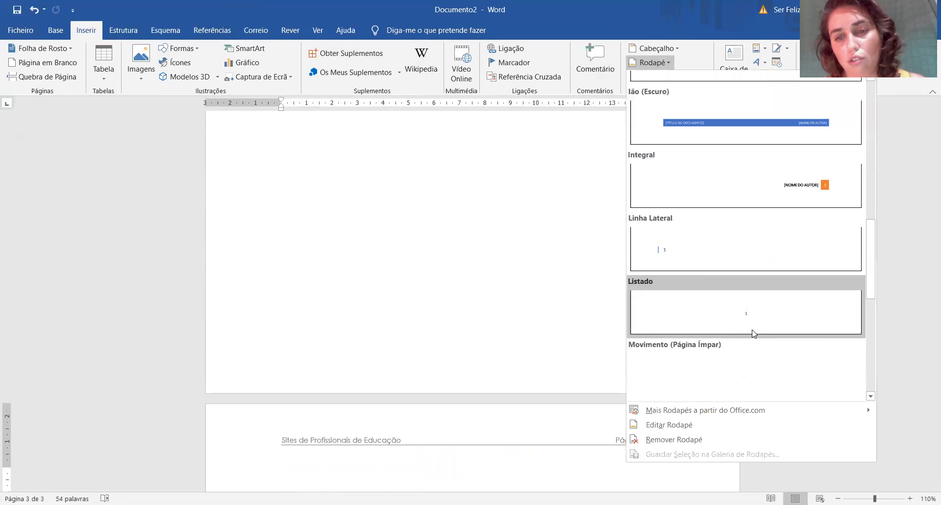
scroll(750, 333, "down", 5)
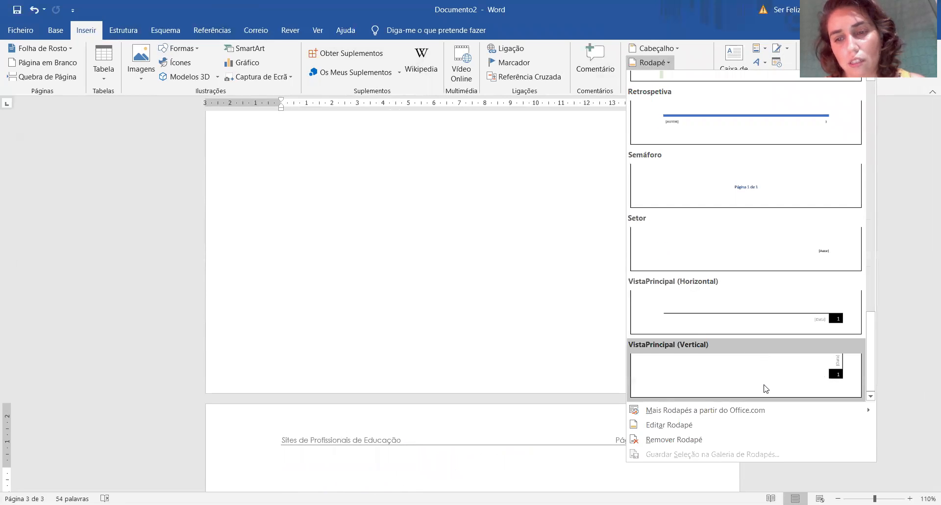
left_click(440, 277)
Delete the empty lines above the "Educação Creche e Educação Pré-Escolar" heading.
scroll(594, 360, "down", 4)
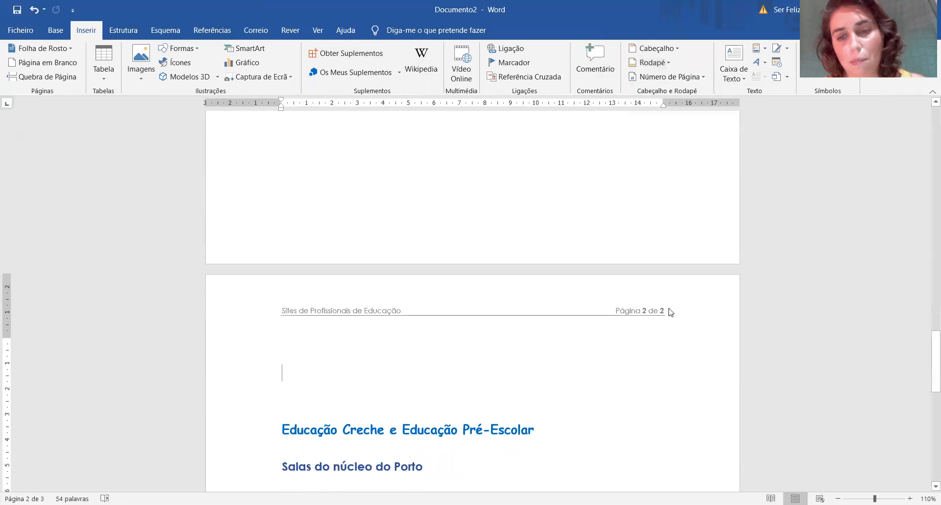
scroll(612, 326, "down", 5)
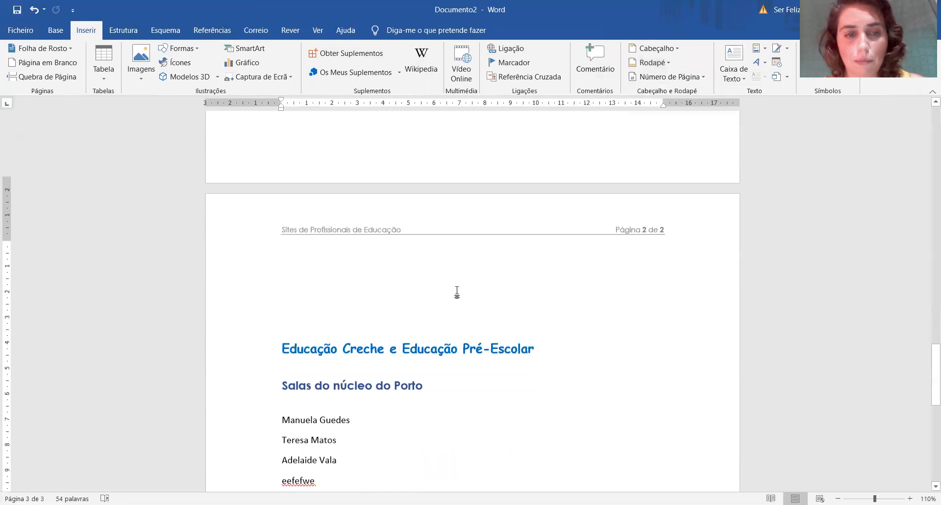
left_click(380, 218)
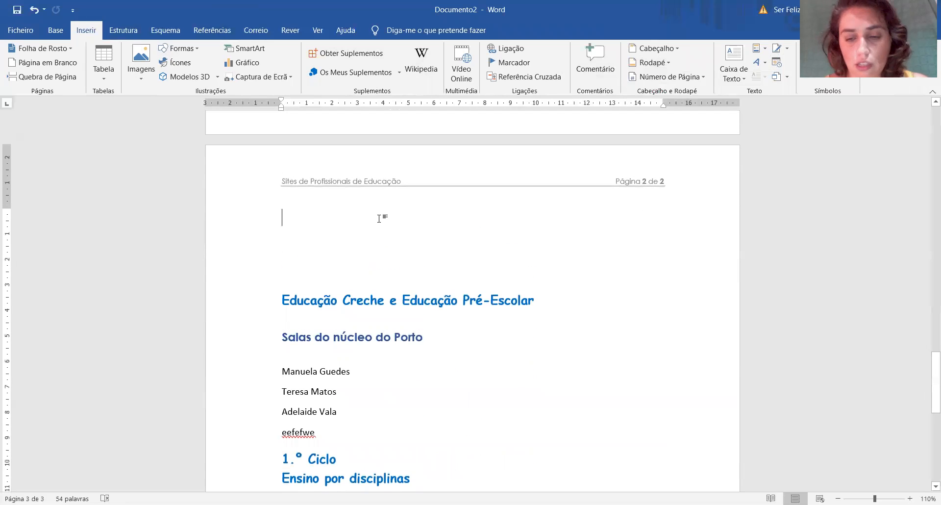
key("Delete")
key("Delete")
key("Delete")
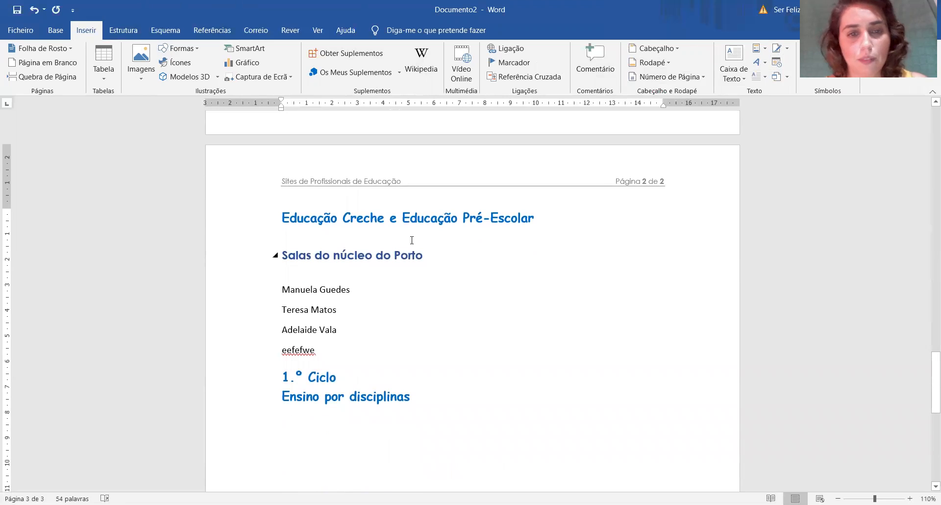
scroll(412, 241, "up", 15)
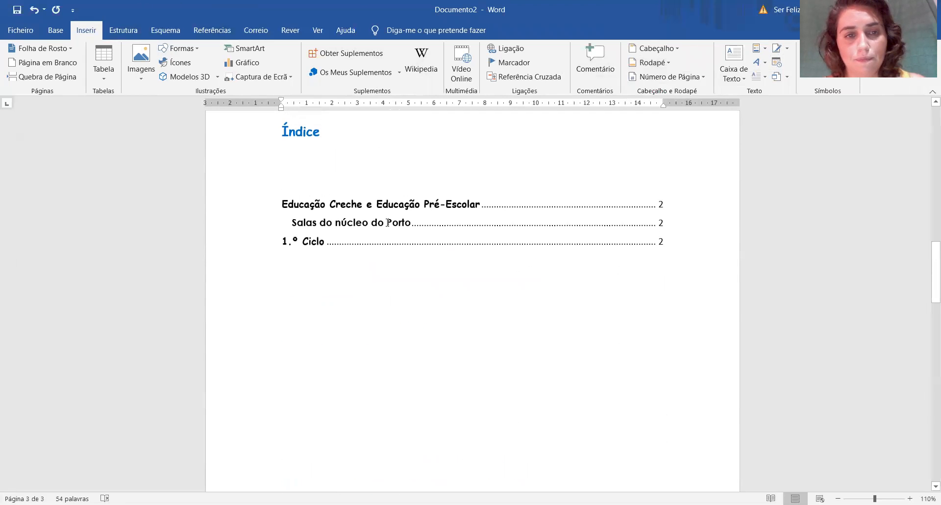
scroll(385, 226, "up", 15)
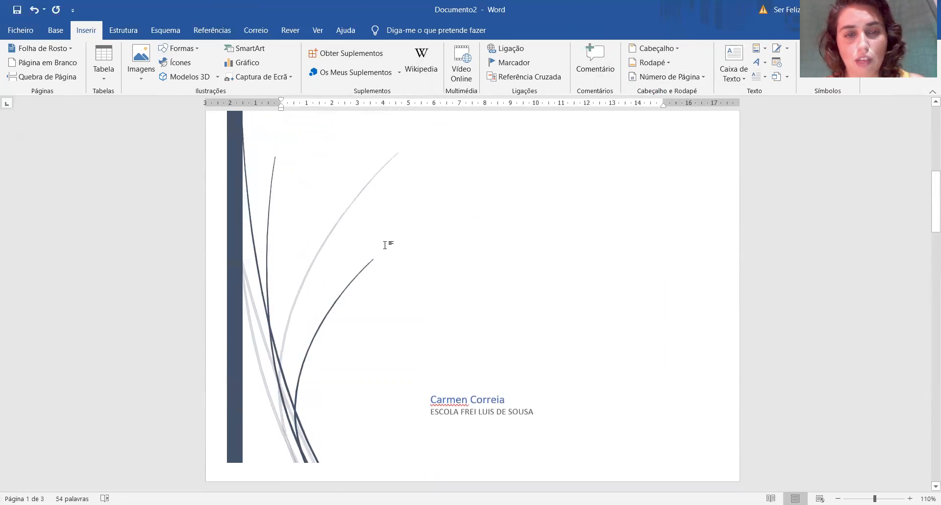
scroll(385, 245, "up", 3)
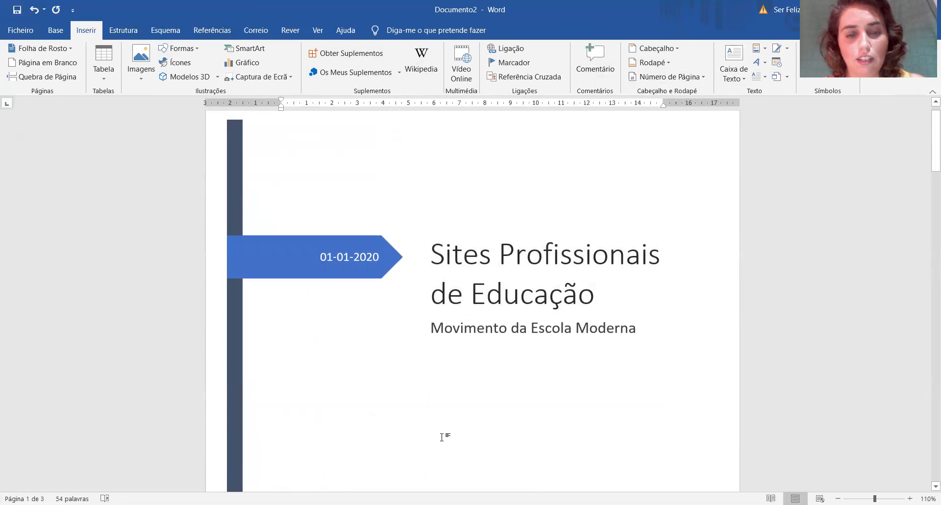